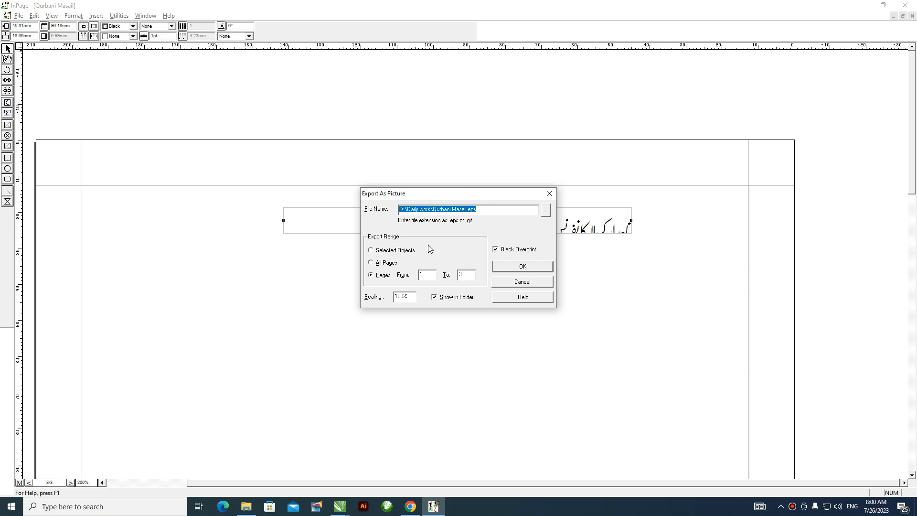
Export only the selected text object as Qurbani Masail.eps and bring that file into the CorelDRAW drawing
click(376, 251)
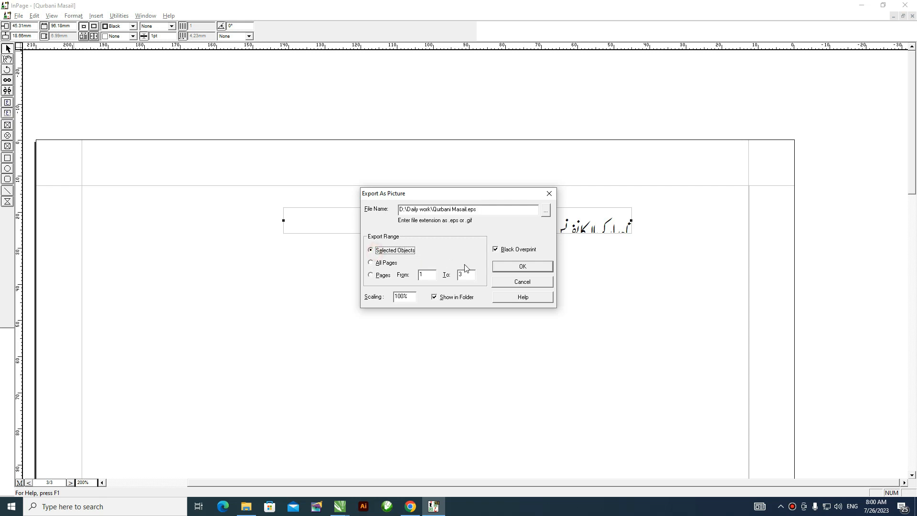
click(515, 267)
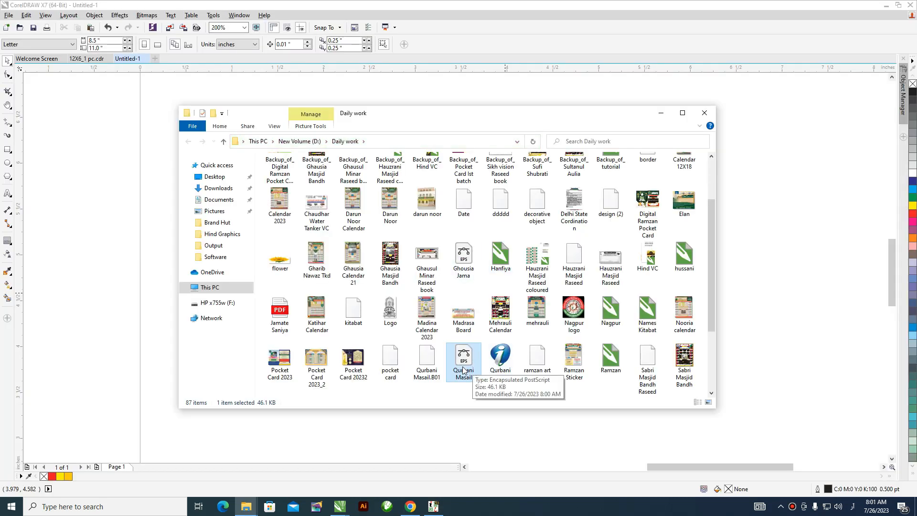
drag(475, 361, 792, 322)
click(430, 299)
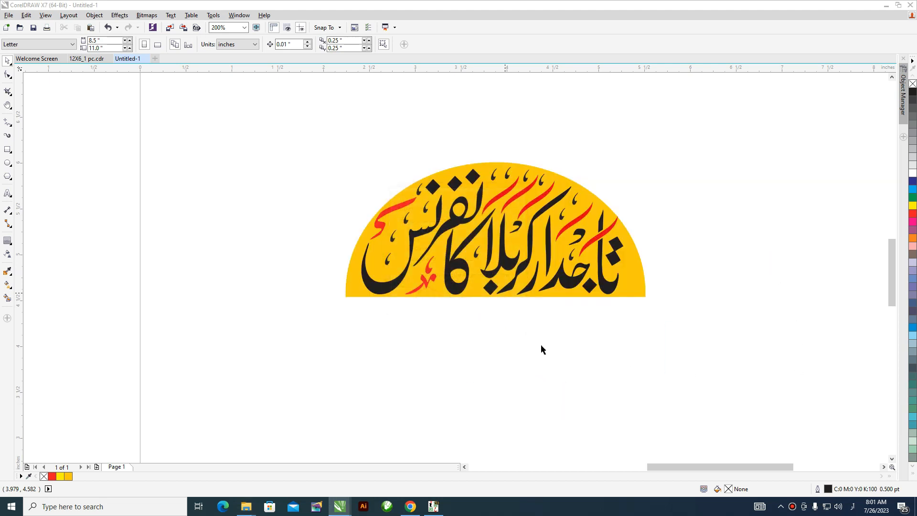
Place the imported Urdu text below the yellow dome design and ungroup it into separate letter shapes
drag(781, 323, 475, 377)
drag(529, 358, 621, 324)
key(h)
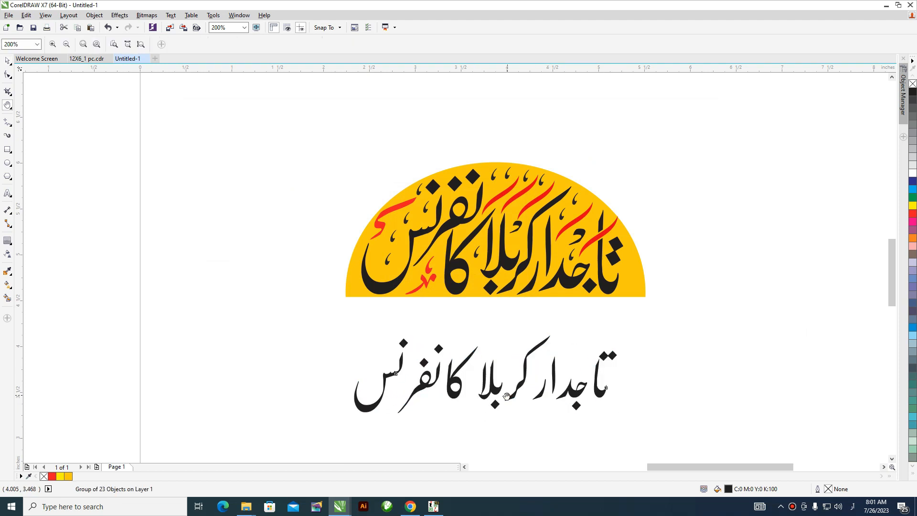
scroll(513, 322, up, 3)
drag(514, 323, 512, 334)
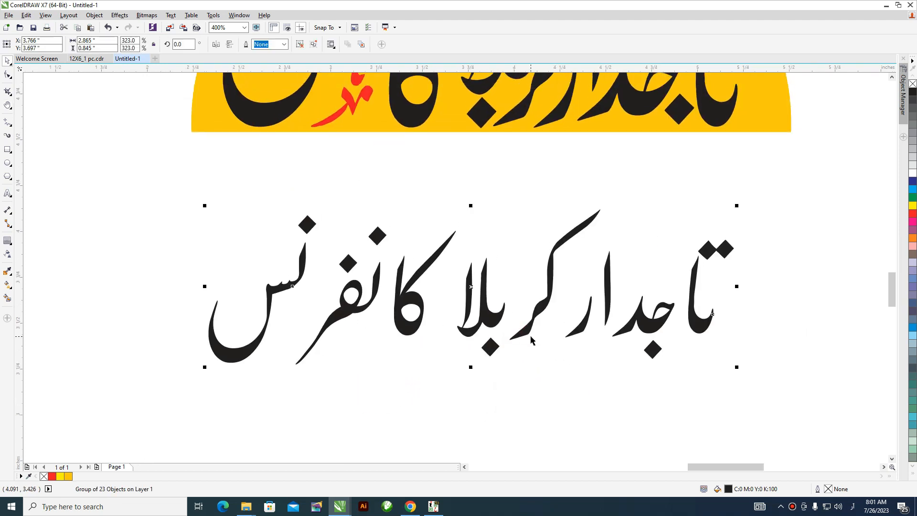
key(ctrl+u)
click(708, 282)
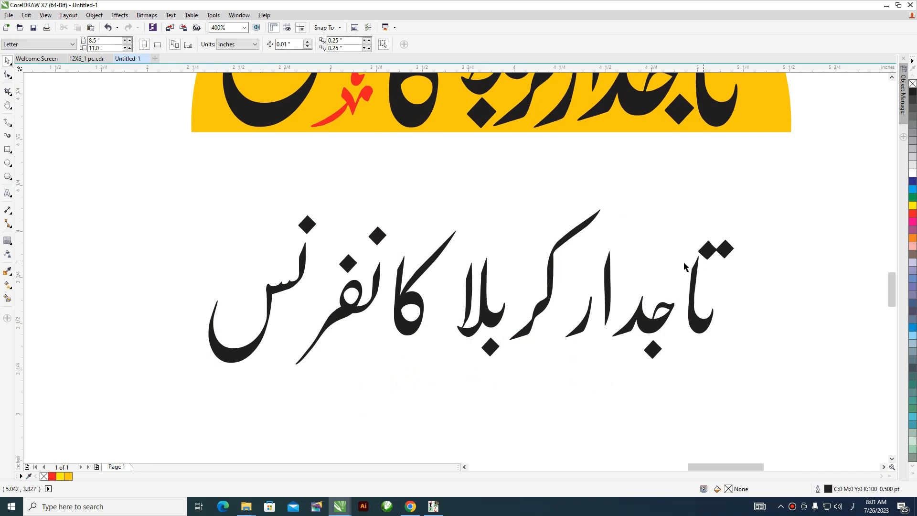
Try moving the split pieces of the first letters "تا" and "جد" apart and undo each move
drag(671, 250, 725, 354)
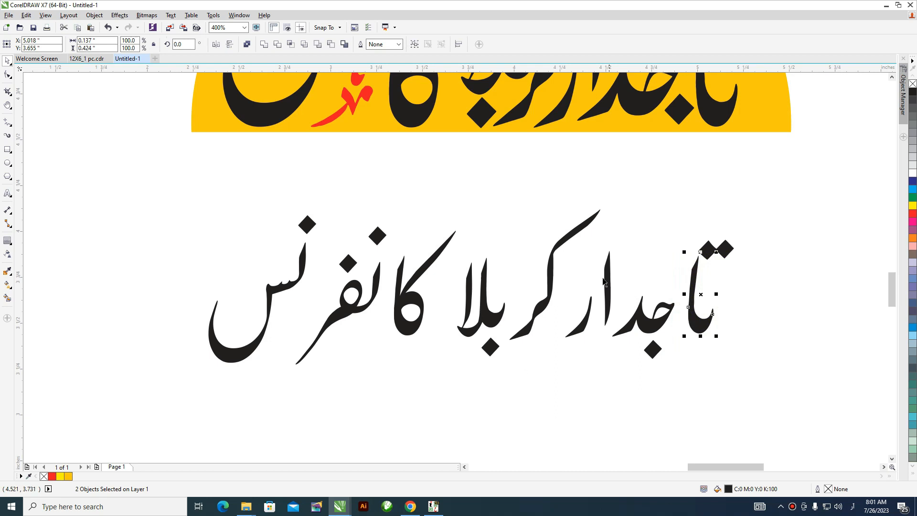
click(764, 335)
drag(710, 324, 727, 327)
key(ctrl+z)
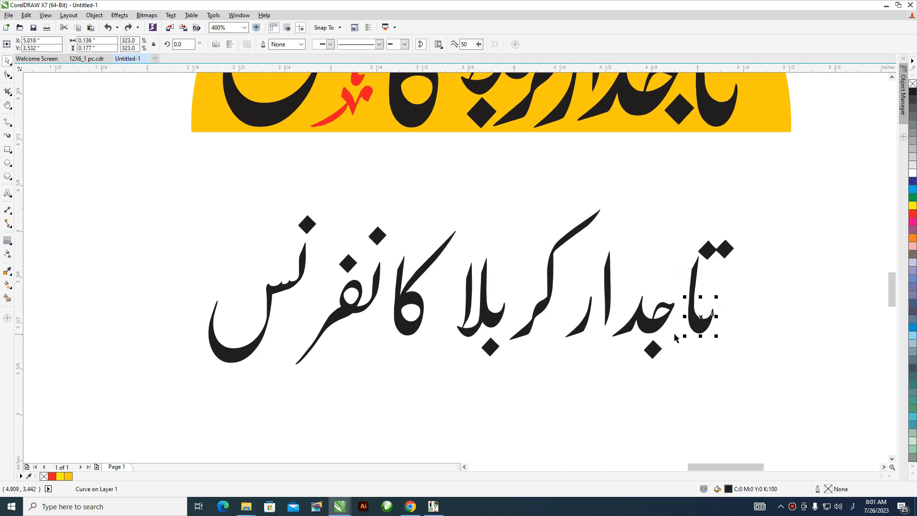
drag(661, 325, 682, 330)
key(ctrl+z)
Weld the split pieces of "تا", "جد" and "کر" so that each letter group is one shape
drag(677, 275, 676, 248)
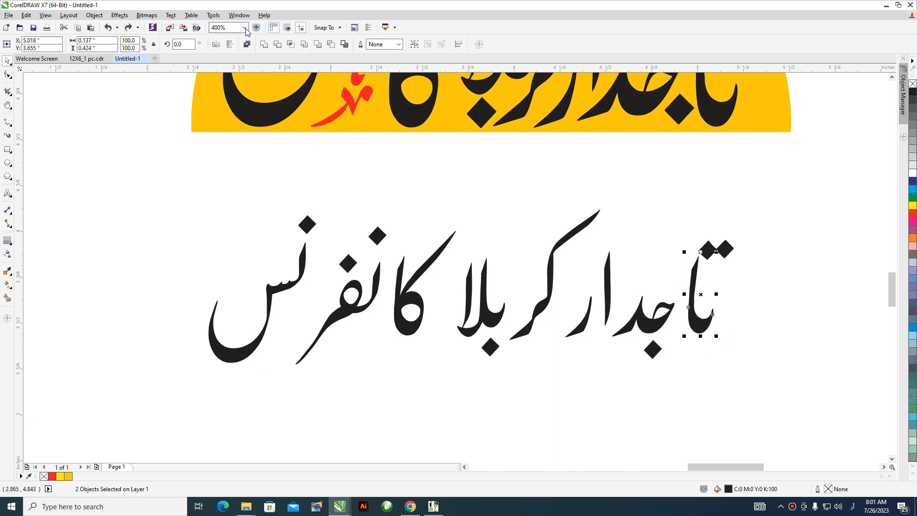
click(263, 44)
drag(682, 280, 596, 341)
click(264, 44)
click(569, 256)
drag(608, 191, 549, 273)
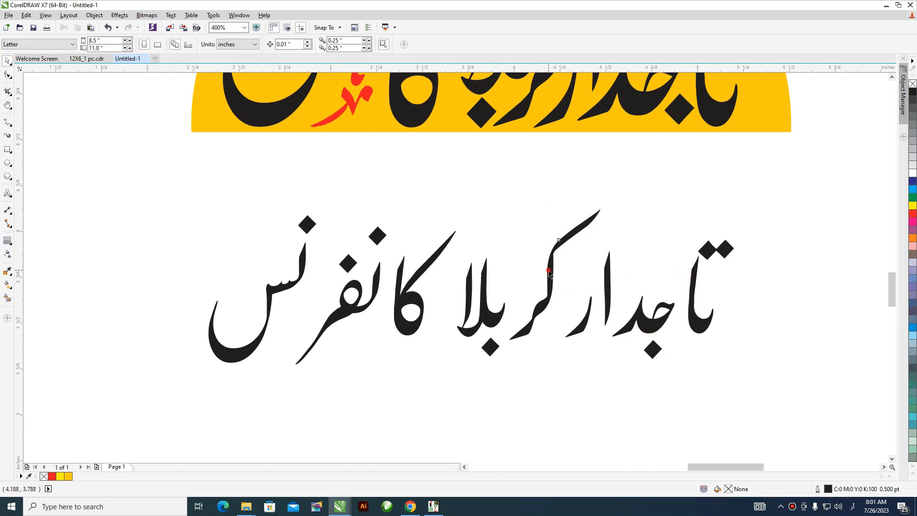
click(549, 274)
shift+click(524, 327)
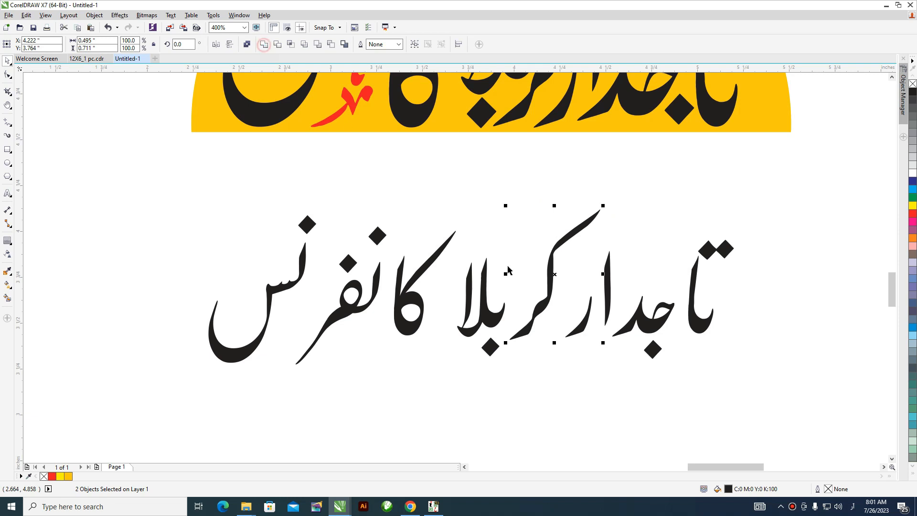
click(487, 214)
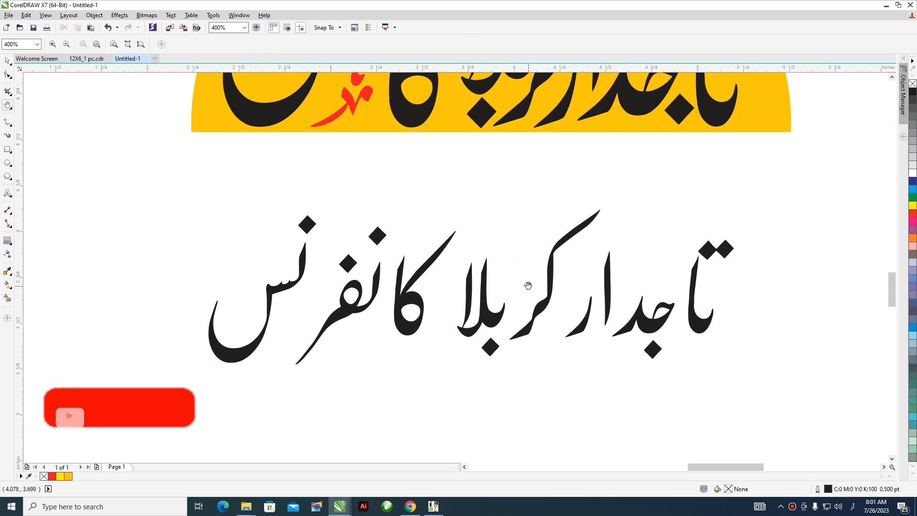
Enlarge the whole line of lettering to about 4.6 inches wide and position it below the yellow design
scroll(527, 288, down, 1)
drag(700, 399, 253, 219)
drag(634, 245, 712, 221)
drag(564, 277, 552, 304)
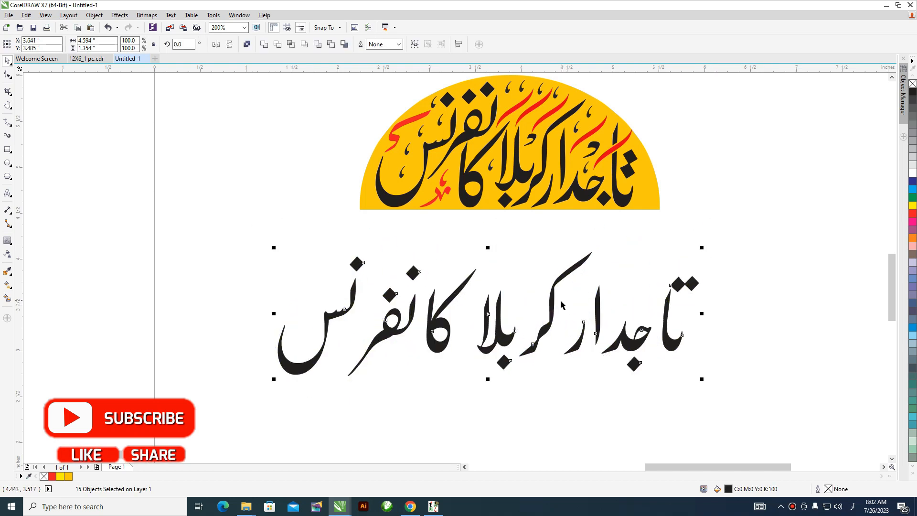
click(562, 304)
Draw a circle about 4.18 inches in diameter and centre it over the lettering below the yellow dome
scroll(530, 343, down, 2)
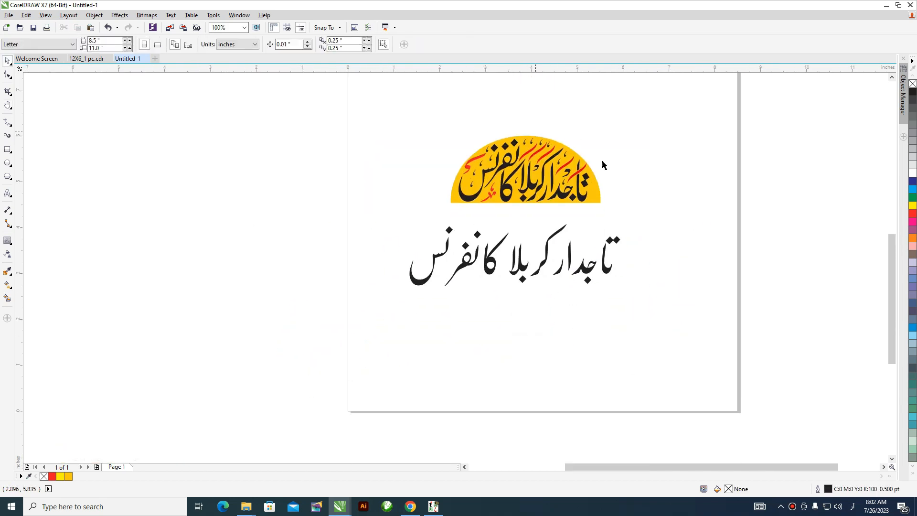
click(8, 163)
drag(419, 224, 611, 396)
key(space)
drag(515, 319, 526, 306)
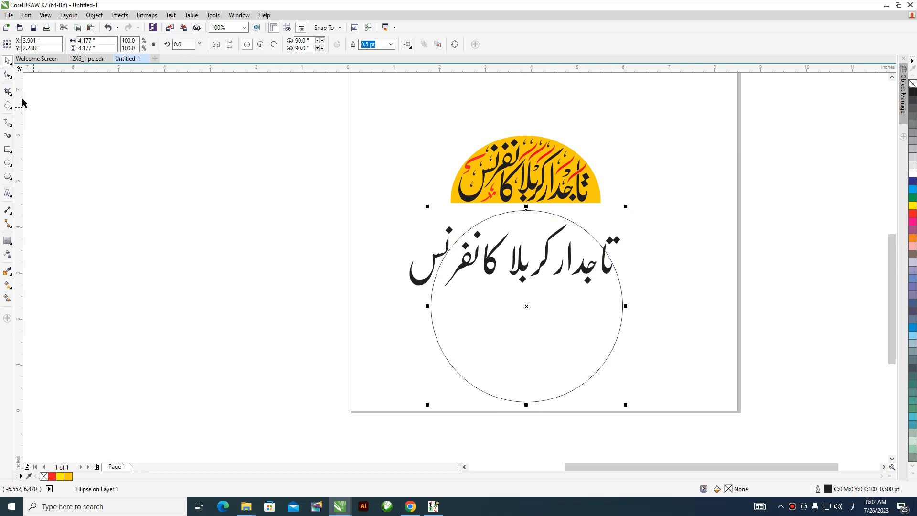
Open the circle into its upper arc and turn it into a pie from 6.07° to 173.924°
click(8, 75)
drag(527, 211, 611, 299)
drag(527, 211, 617, 277)
drag(605, 314, 427, 286)
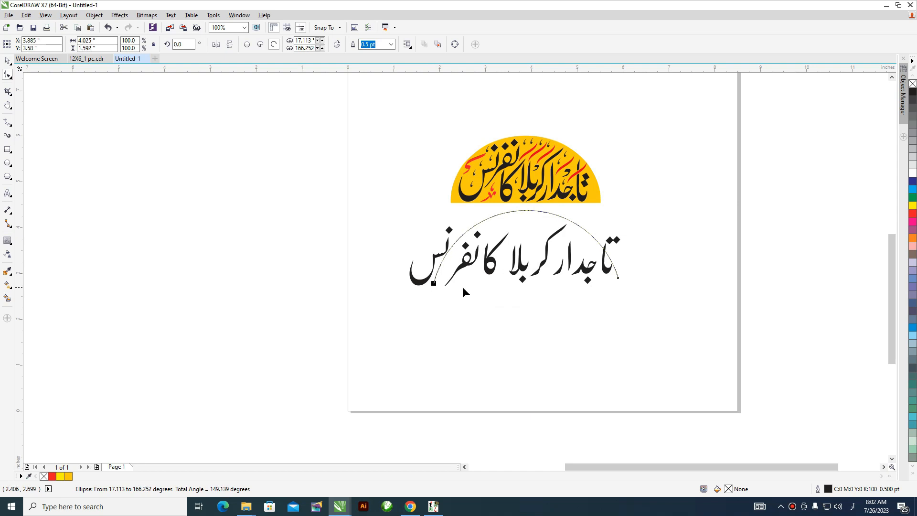
key(space)
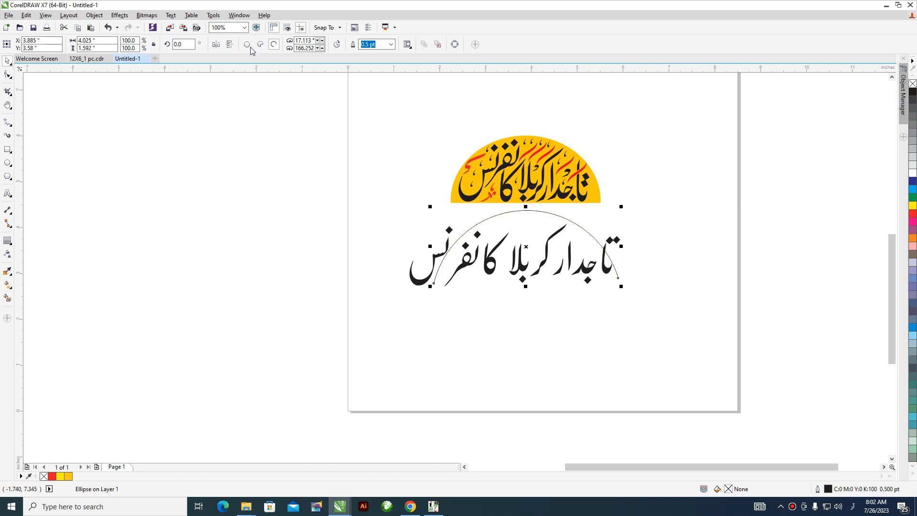
click(259, 45)
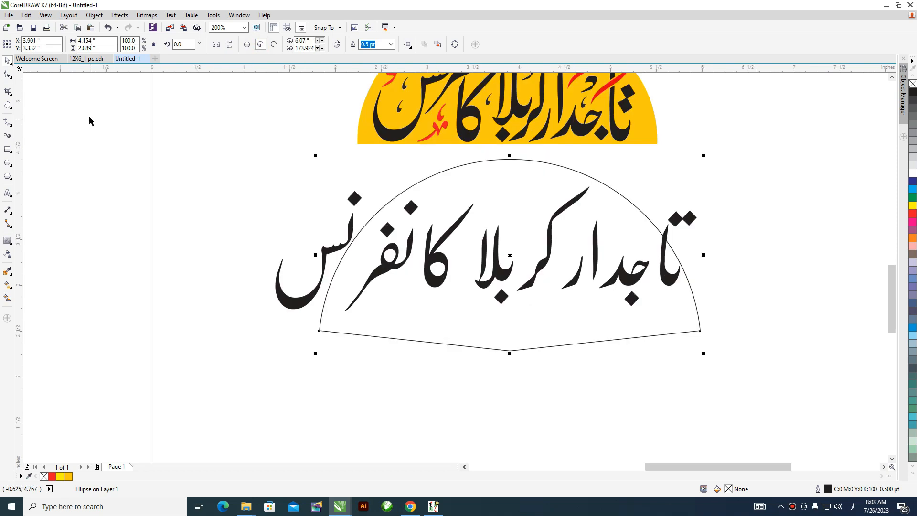
Convert the pie to curves and delete its lower centre node to give the dome a flat base
click(8, 75)
key(ctrl+q)
drag(495, 329, 495, 330)
key(Delete)
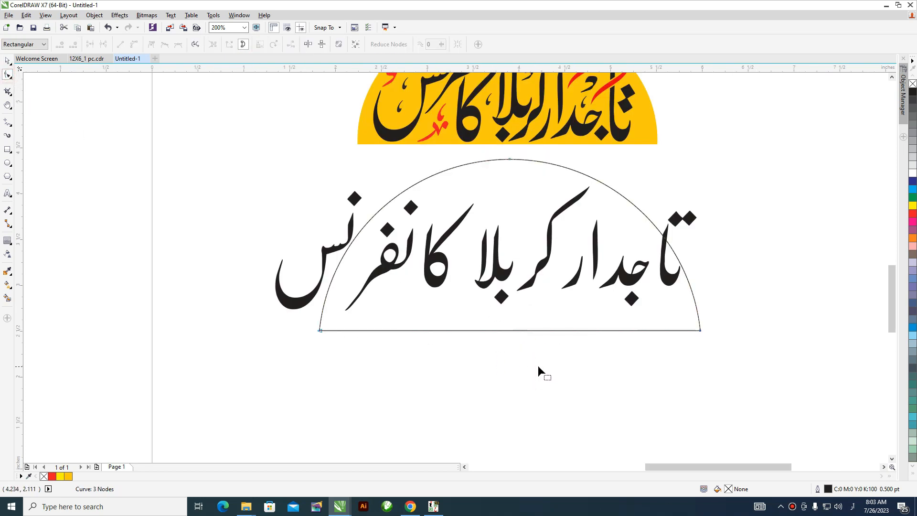
key(space)
click(541, 364)
Move the dome outline away to the left of the lettering
scroll(539, 318, down, 1)
scroll(520, 252, up, 1)
drag(524, 265, 71, 234)
click(356, 221)
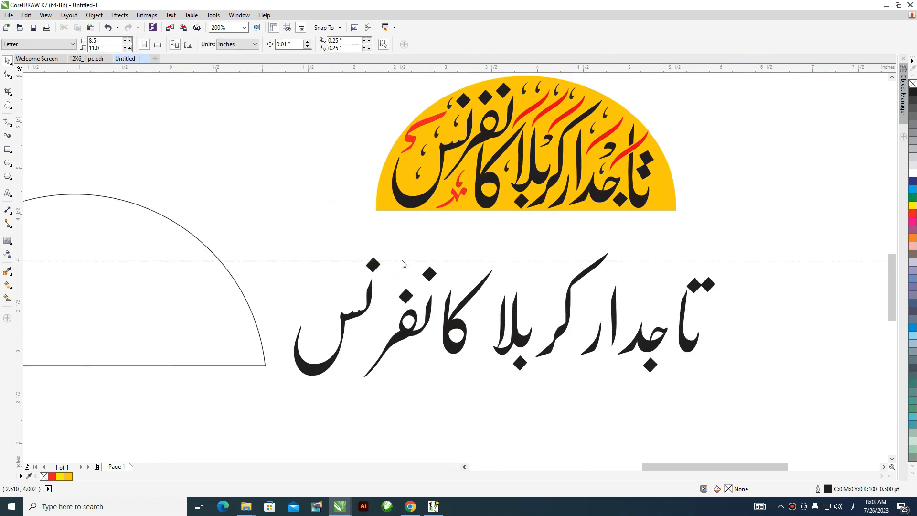
Add two horizontal guidelines, one at 4.038 inches along the letter tops and one at 2.949 inches along the baseline
drag(405, 261, 405, 258)
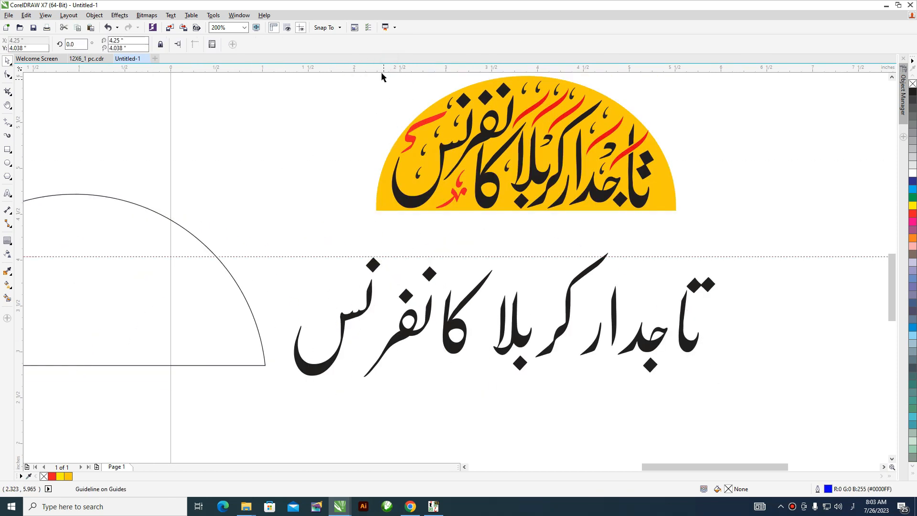
drag(418, 357, 417, 357)
click(671, 406)
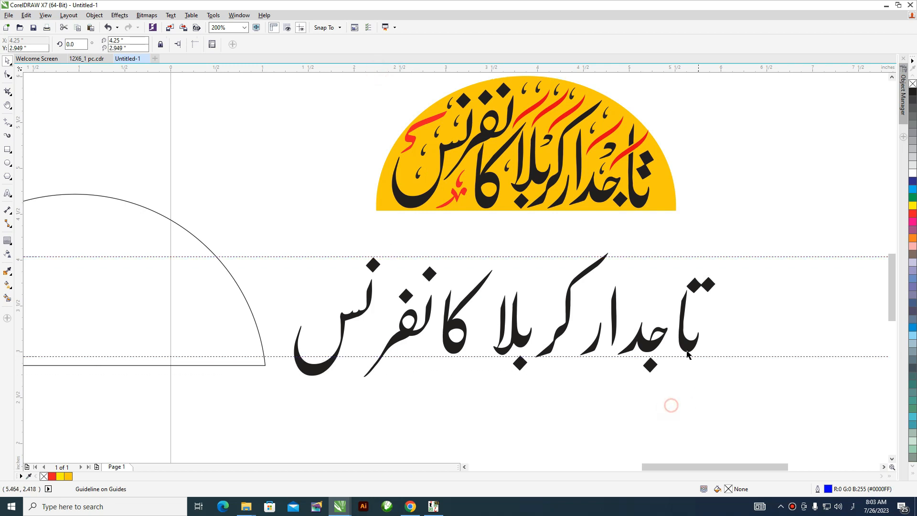
Move the first letters "تا" and "جد" close together on the lower guideline
scroll(668, 345, up, 1)
drag(721, 339, 670, 358)
drag(644, 311, 629, 318)
drag(587, 364, 578, 374)
Rotate the pair of dots of "تا" and stack them just to the right of the letter
drag(671, 244, 658, 311)
click(658, 311)
drag(700, 291, 653, 264)
drag(668, 296, 655, 294)
click(694, 291)
click(640, 308)
click(641, 308)
drag(642, 256, 639, 259)
click(702, 272)
click(629, 282)
Stretch the top of the alif in "تا" upward by about 0.174 inch by moving its upper nodes
click(7, 75)
drag(649, 242, 632, 261)
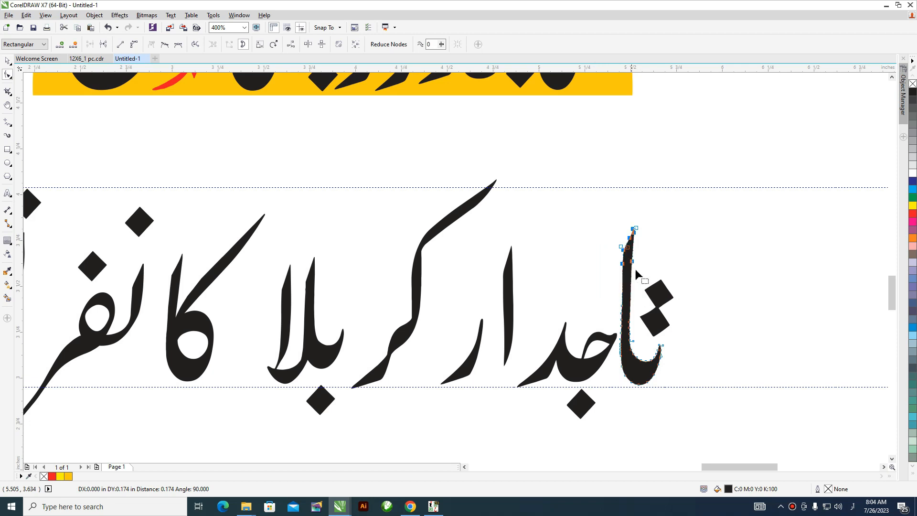
key(h)
drag(545, 331, 592, 299)
key(space)
Shift the remaining letters of "تاجدار" and "کربلا" rightward into a tight overlapping row, with the dot tucked under "بلا"
drag(625, 371, 650, 353)
drag(557, 268, 585, 268)
drag(516, 333, 560, 333)
drag(460, 287, 548, 288)
drag(368, 325, 487, 321)
scroll(487, 321, down, 2)
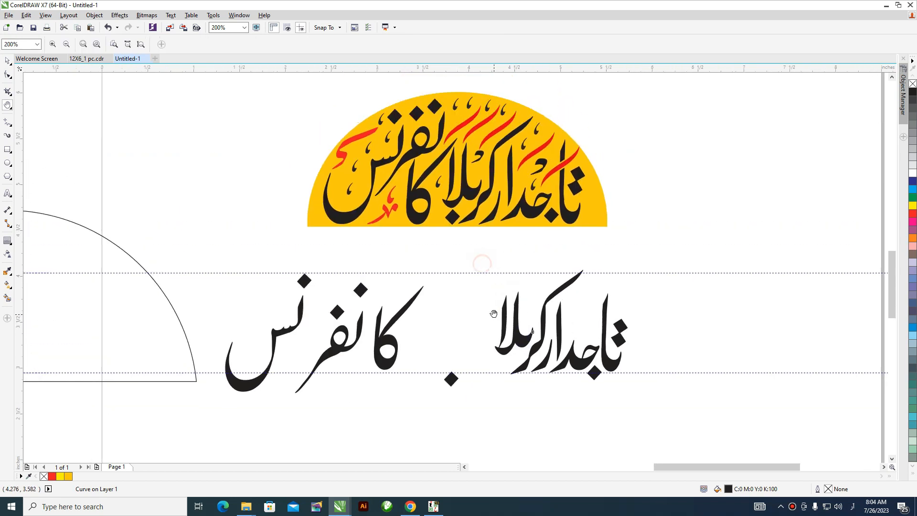
drag(452, 397, 524, 355)
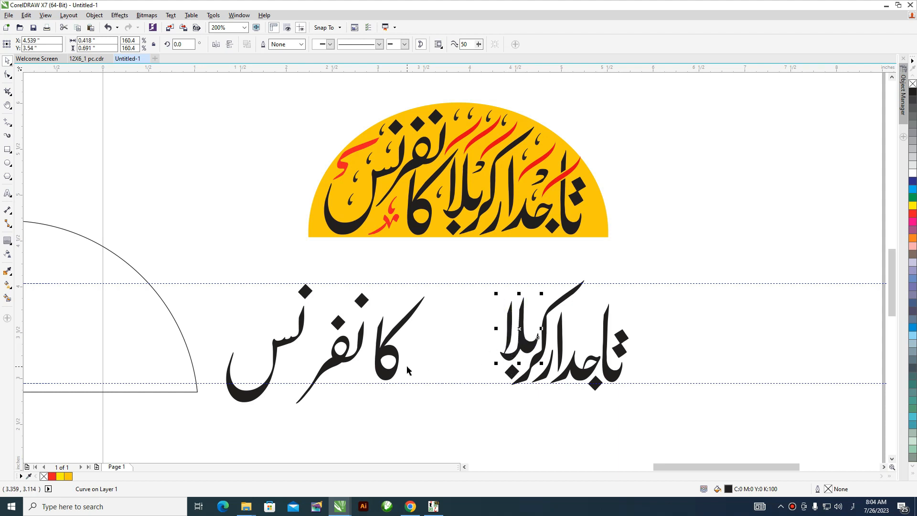
Move the undotted letters "کا", "نفر" and "نس" against "کربلا", with "نفر" raised above "کا"
drag(387, 357, 520, 335)
drag(380, 340, 520, 298)
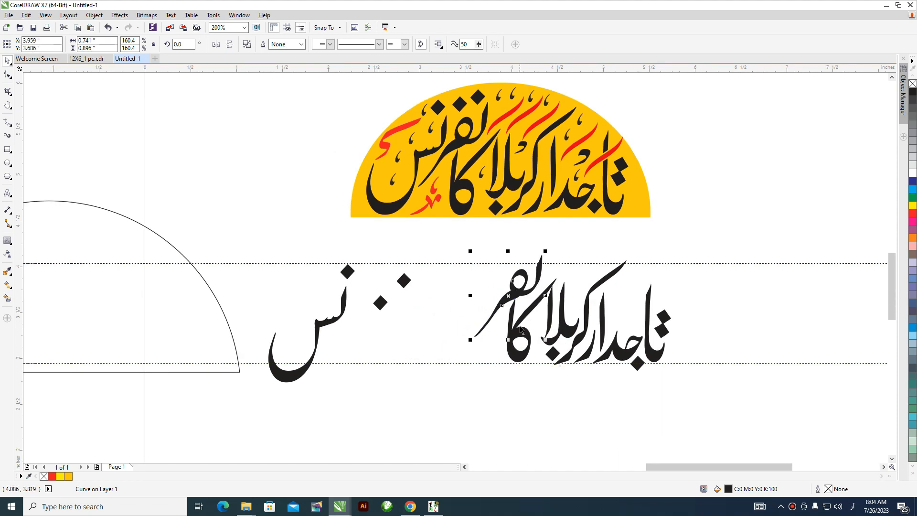
click(523, 319)
drag(530, 274, 523, 289)
key(ctrl+z)
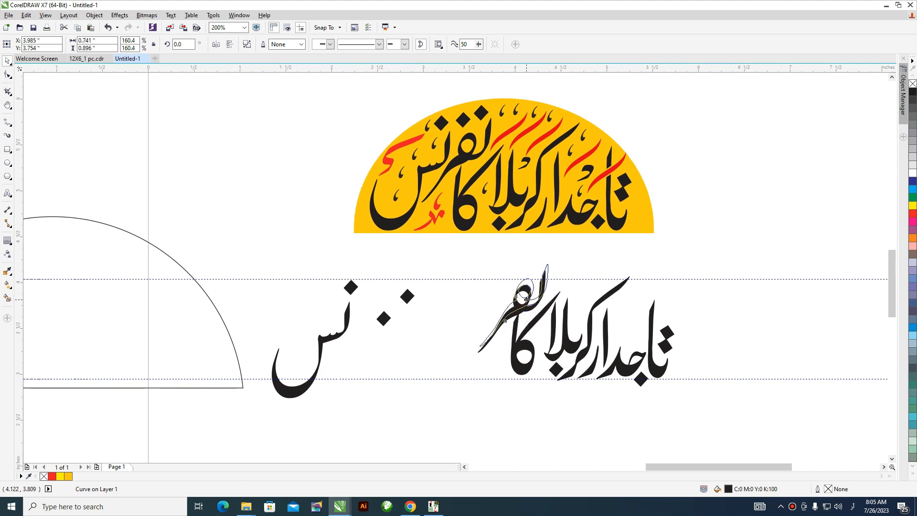
drag(332, 336, 486, 316)
Bring the dome outline back around the lettering and set the three loose dots aside outside it
drag(208, 313, 702, 338)
drag(301, 265, 447, 348)
drag(406, 296, 286, 336)
drag(501, 403, 476, 363)
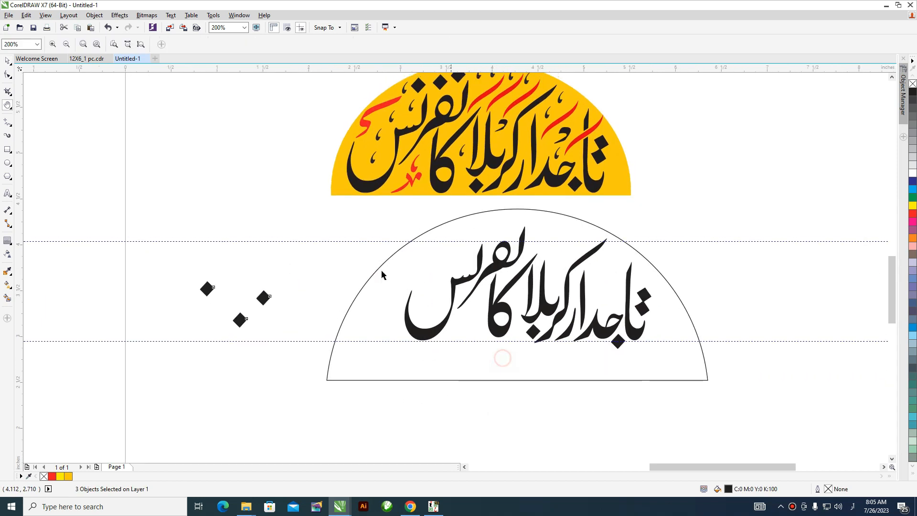
Delete both horizontal guidelines
click(352, 241)
key(Delete)
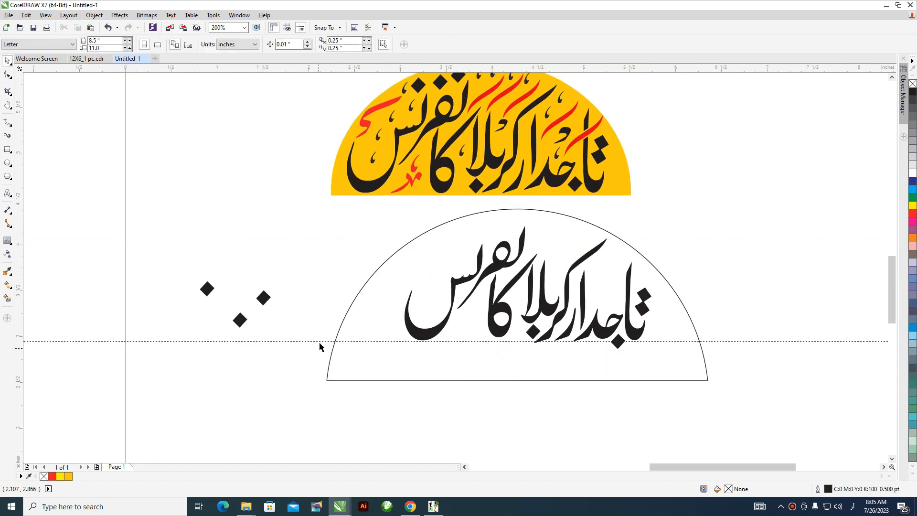
click(320, 341)
key(Delete)
Enlarge the lettering inside the dome until it nearly spans the outline's width and rests along its base
drag(720, 411, 376, 218)
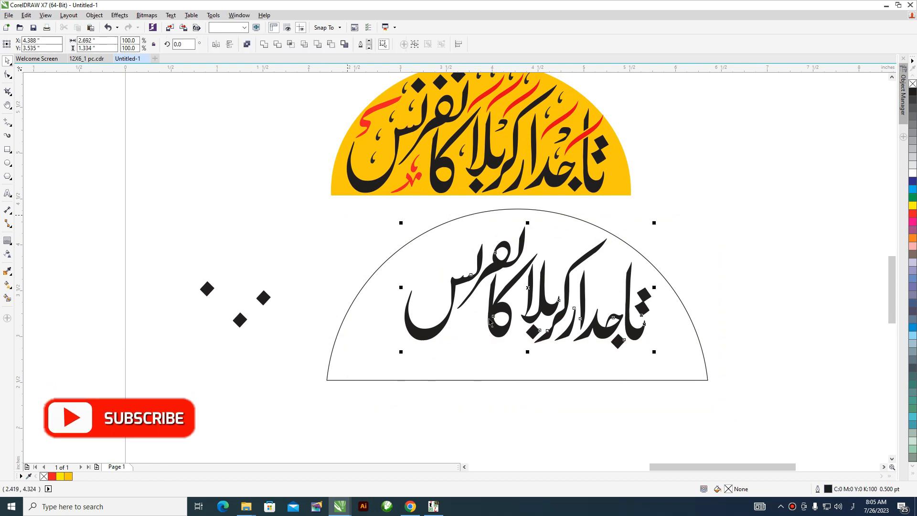
drag(402, 352, 349, 406)
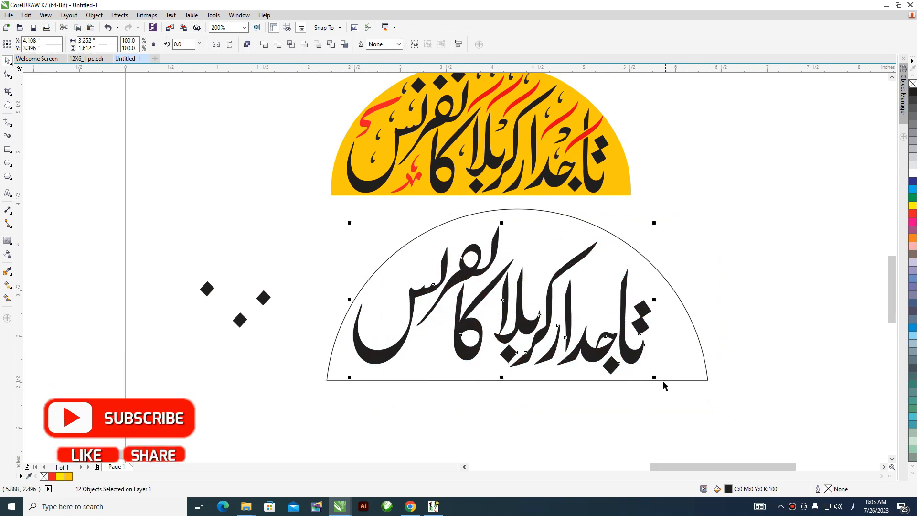
drag(662, 379, 697, 391)
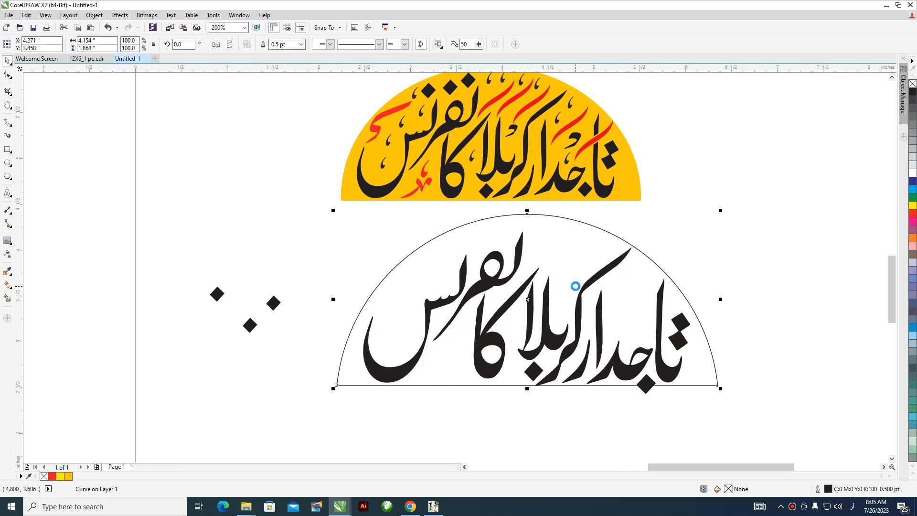
Shrink "بلا" to about 0.528 by 0.872 inches and nudge it and "کا" slightly upward inside the dome
click(547, 311)
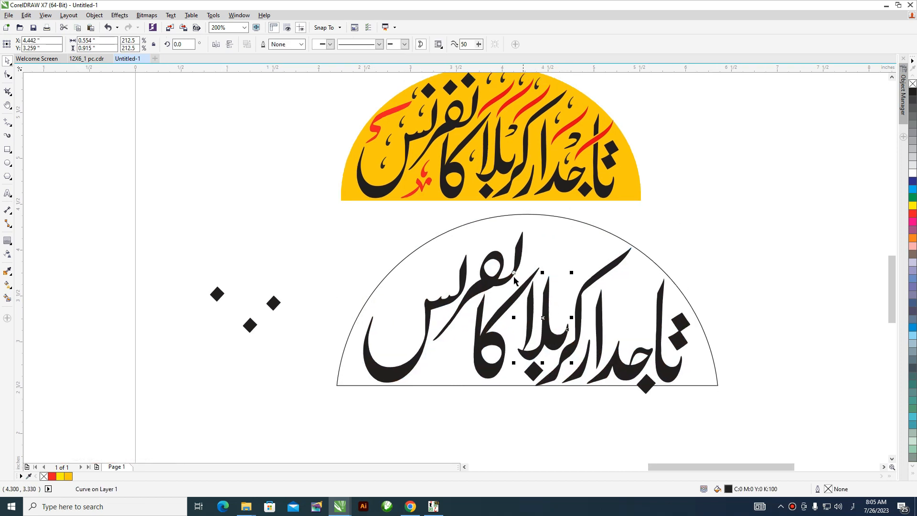
click(531, 299)
drag(513, 273, 516, 276)
drag(547, 334, 549, 329)
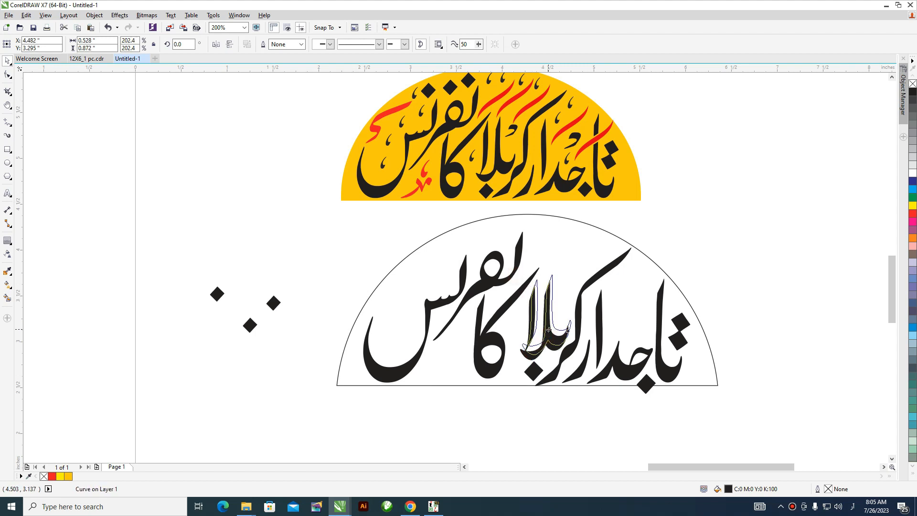
drag(496, 339, 502, 334)
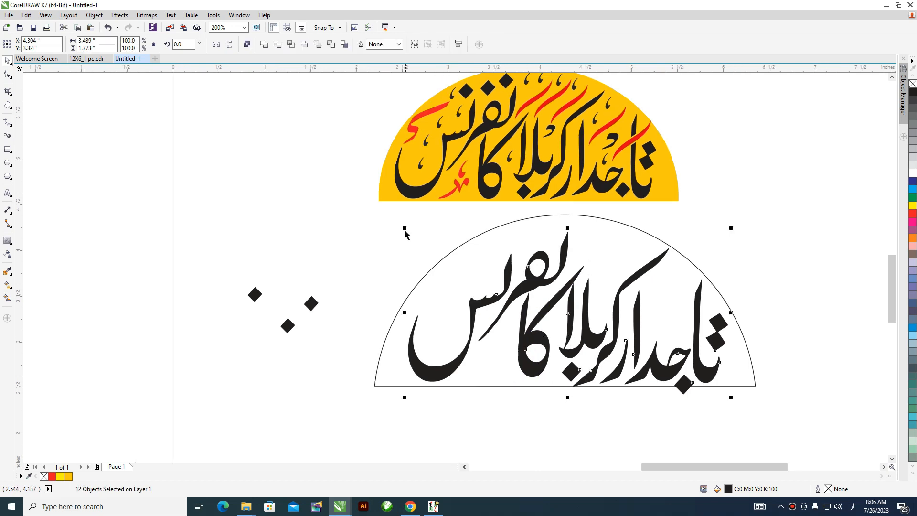
Enlarge the lettering inside the dome to about 3.679 by 1.87 inches
drag(405, 228, 388, 220)
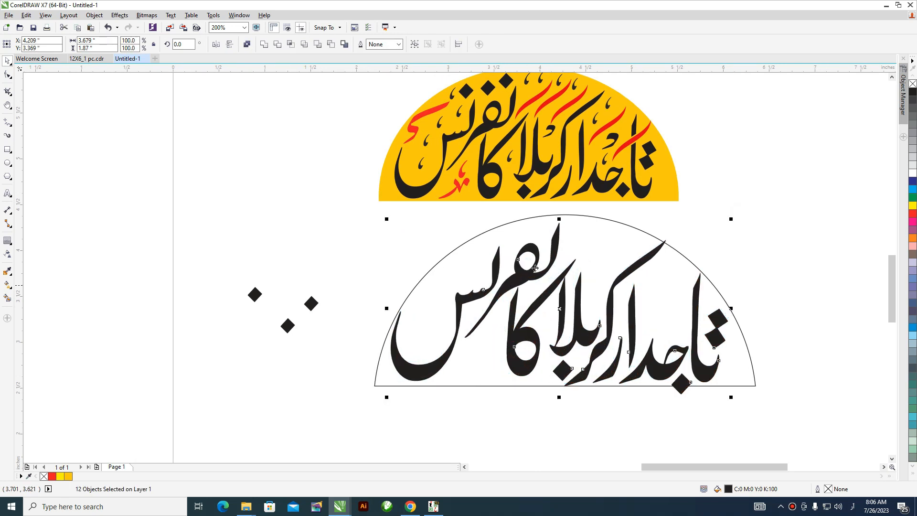
click(774, 255)
Place the three loose diamond dots above the two "ن" letters and the "ف" of "کانفرنس"
key(h)
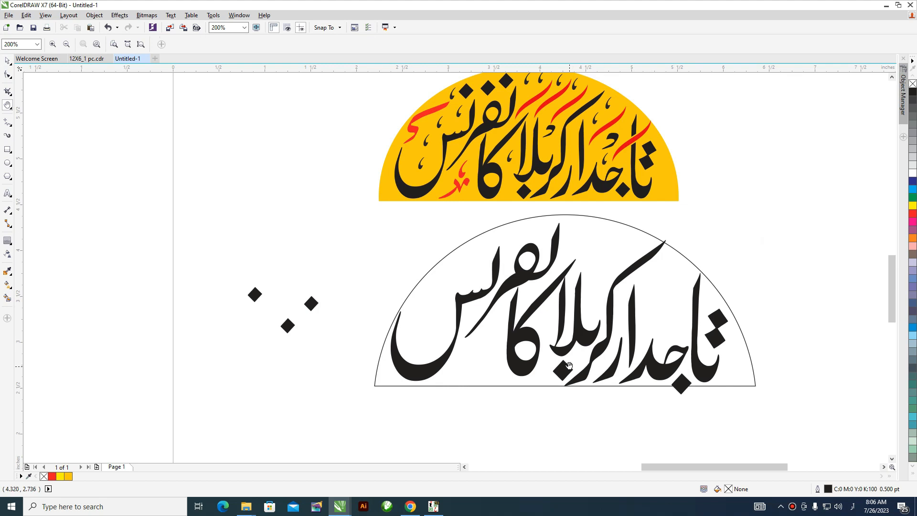
drag(545, 341, 555, 358)
key(space)
drag(320, 320, 554, 241)
click(297, 342)
drag(428, 321, 531, 252)
drag(264, 313, 503, 256)
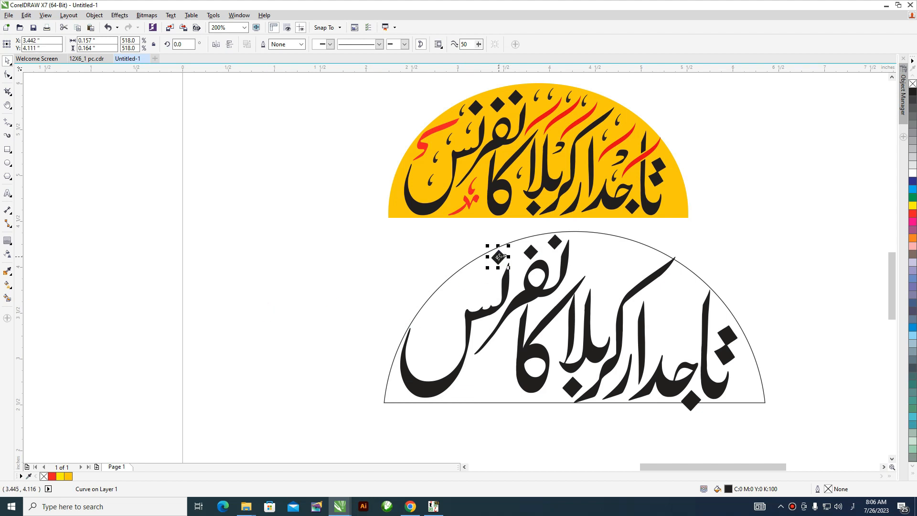
Copy the red kaf-shaped stroke from the yellow reference above the "س" and scale it to about 0.601 by 0.548 inches
mouse_move(420, 148)
mouse_down()
mouse_move(450, 292)
mouse_move(428, 319)
mouse_up()
right_click(450, 292)
drag(470, 275, 477, 275)
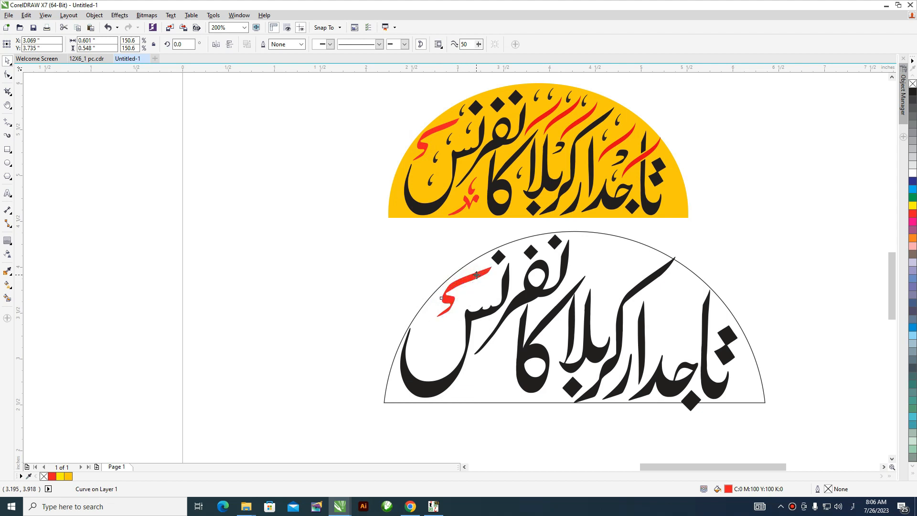
Copy the two-piece red ornament from the reference between "س" and "کا" and enlarge it to about 0.564 by 0.699 inches
drag(450, 217, 403, 166)
drag(429, 194, 448, 382)
drag(462, 352, 475, 336)
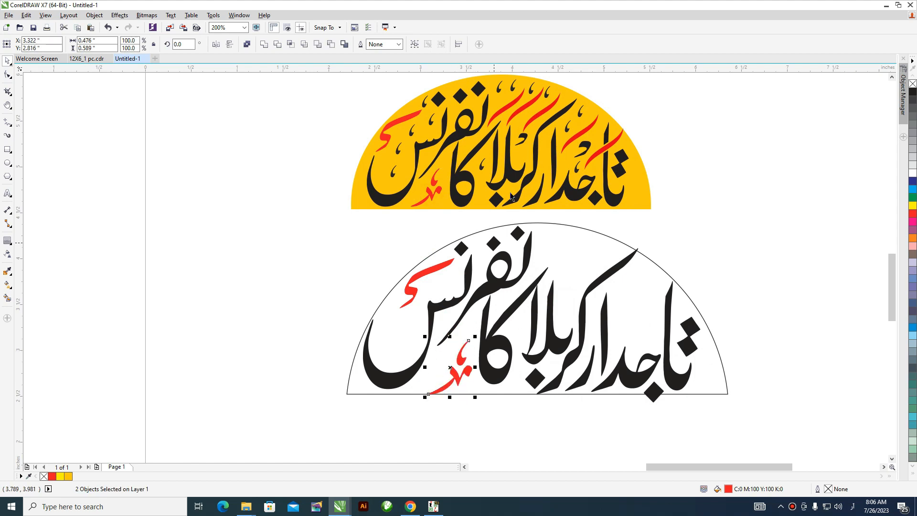
drag(424, 337, 411, 329)
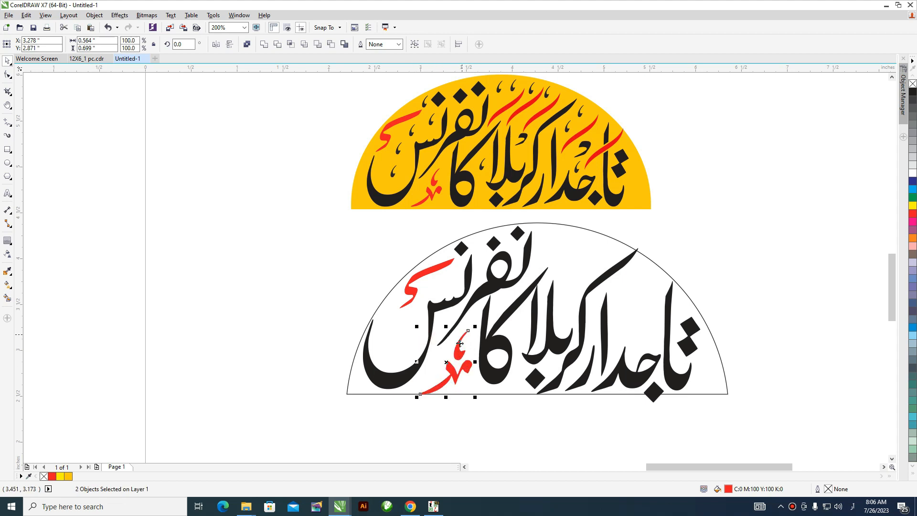
Copy the slanted red stroke from the reference and place five copies, two over "تاجدا" and three above "کربلا"
key(h)
drag(583, 337, 523, 370)
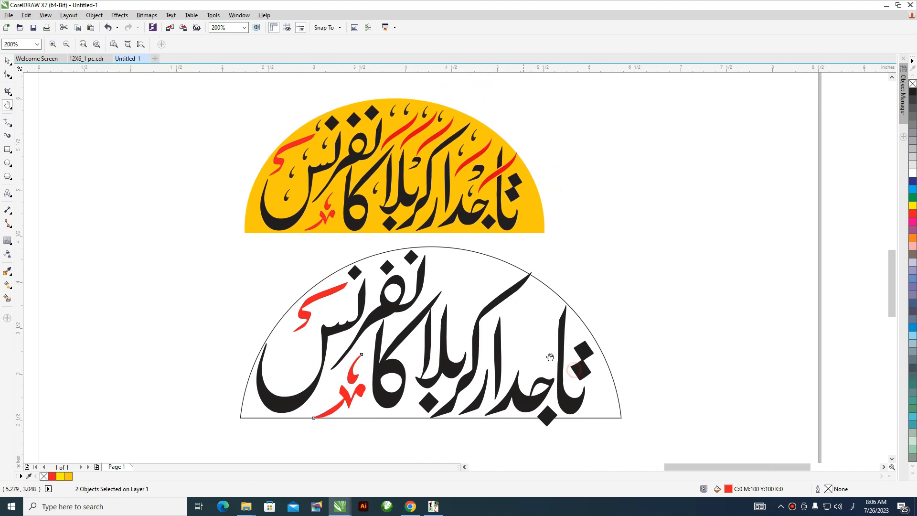
key(space)
click(492, 177)
mouse_move(495, 176)
mouse_down()
mouse_move(545, 335)
mouse_move(561, 344)
mouse_move(524, 387)
mouse_up()
drag(553, 352, 507, 331)
right_click(529, 340)
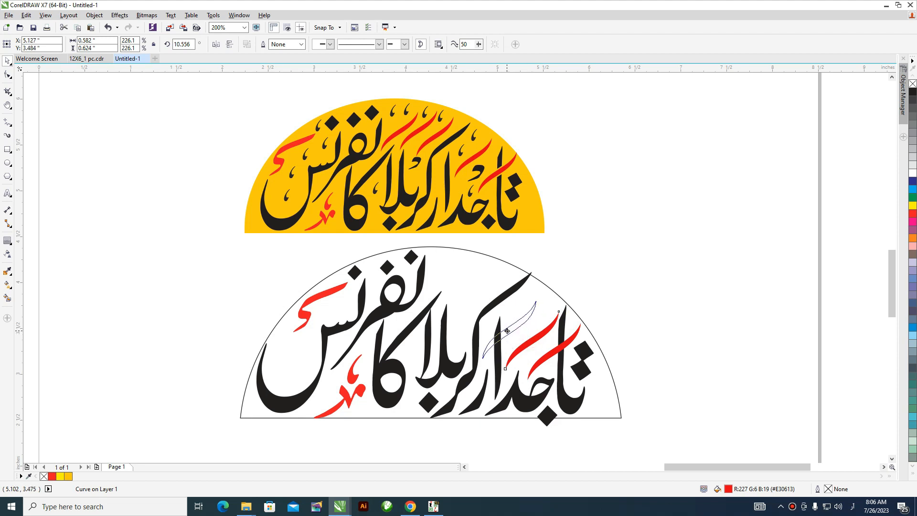
mouse_move(507, 330)
mouse_down()
mouse_move(481, 291)
mouse_move(446, 274)
mouse_move(482, 286)
mouse_move(465, 290)
mouse_move(470, 276)
mouse_up()
scroll(451, 310, up, 1)
drag(551, 196, 545, 202)
Copy a red ornament from the calligraphy above the page into the gap above "دا" and enlarge it to about 0.257 by 0.495 inches
scroll(469, 296, down, 1)
middle_click(537, 350)
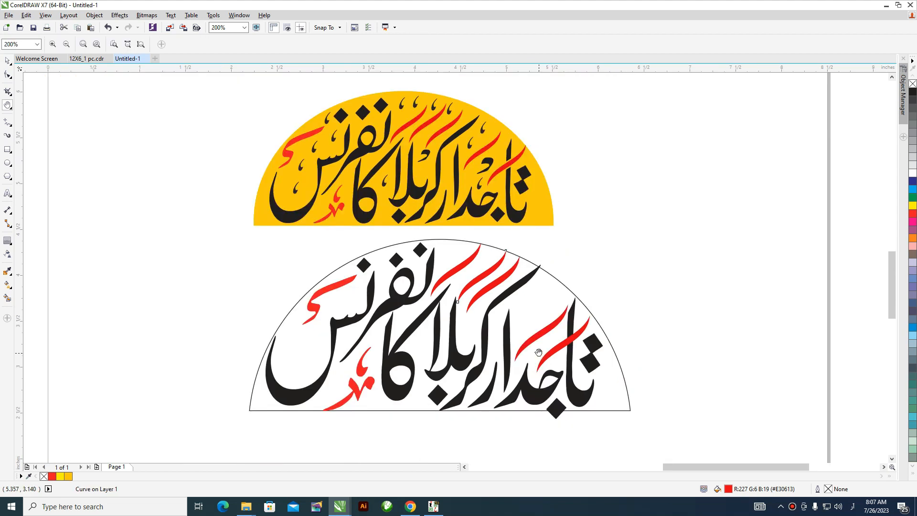
scroll(538, 352, down, 1)
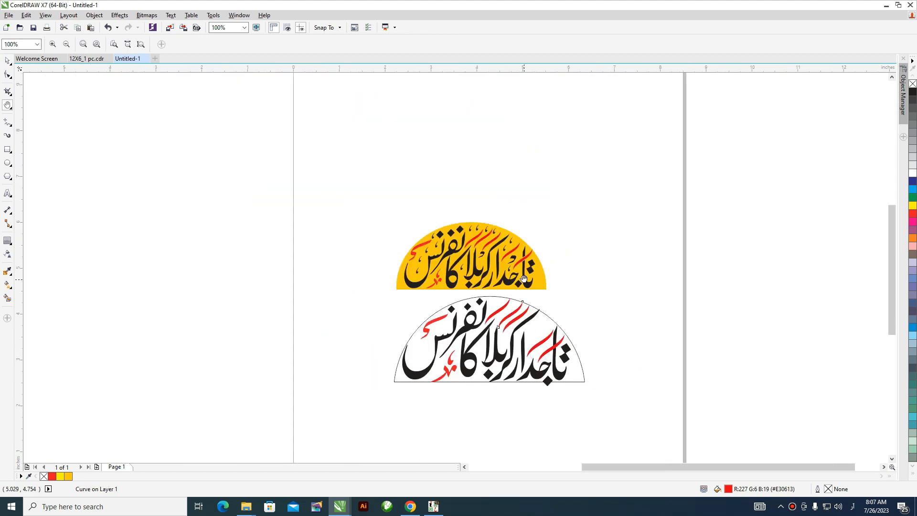
scroll(533, 247, up, 6)
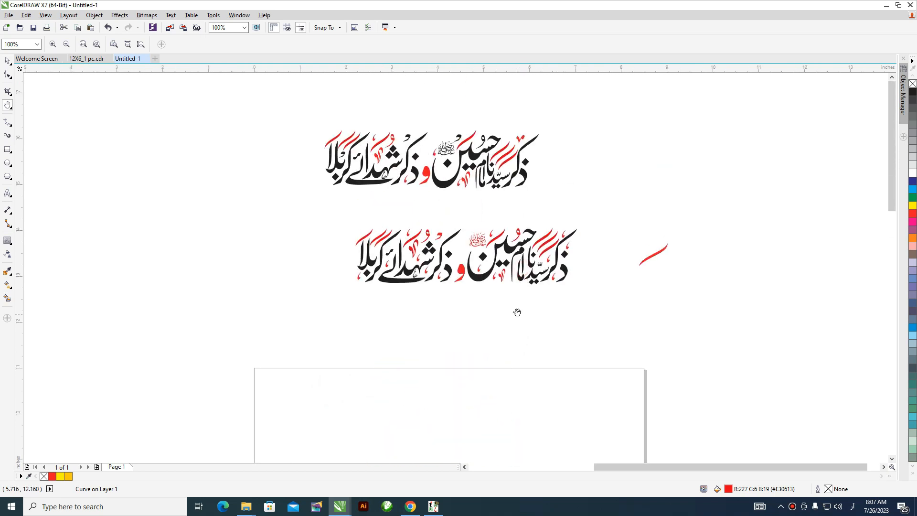
key(space)
click(500, 288)
mouse_move(503, 281)
mouse_down()
mouse_move(505, 429)
mouse_move(517, 186)
mouse_move(509, 299)
mouse_up()
key(space)
scroll(506, 381, down, 1)
key(space)
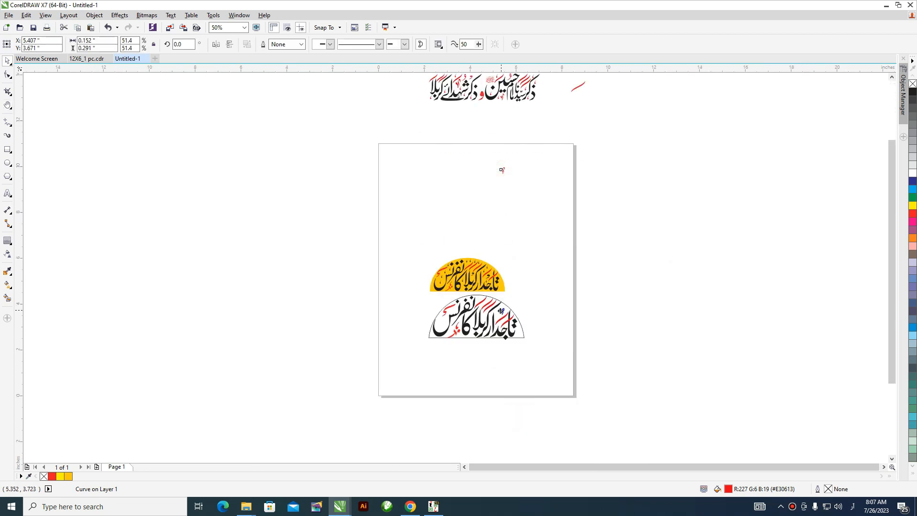
key(space)
scroll(488, 340, up, 1)
scroll(485, 333, up, 1)
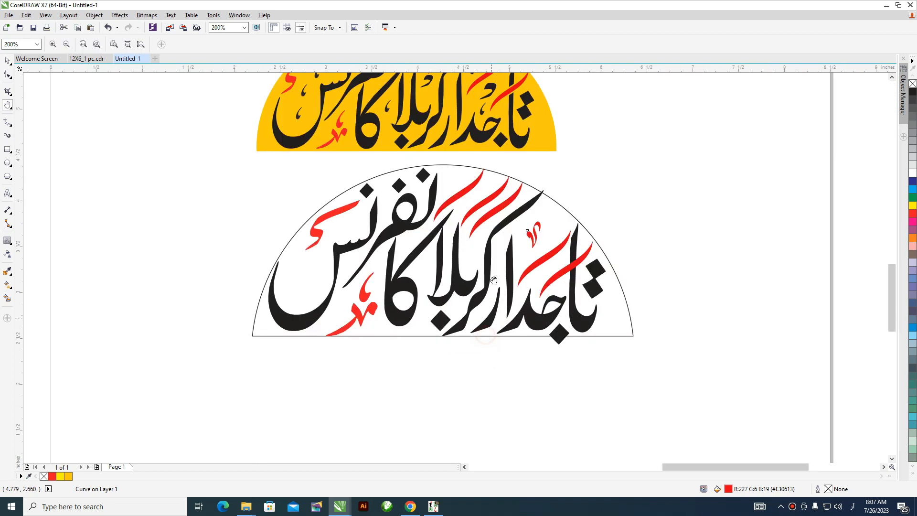
drag(485, 334, 491, 399)
key(space)
drag(551, 283, 556, 274)
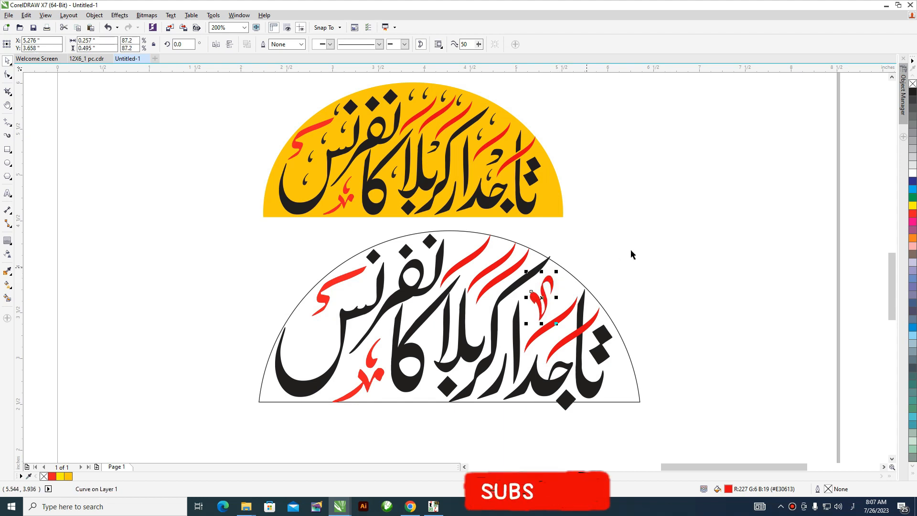
click(631, 253)
Add smaller copies of the red ornament, about 0.198 by 0.38 inches, beside "تا" and inside the bowl of "س"
key(space)
drag(492, 352, 588, 340)
key(space)
click(633, 286)
mouse_move(635, 285)
mouse_down()
mouse_move(722, 356)
mouse_move(719, 367)
mouse_move(491, 361)
mouse_move(410, 338)
mouse_up()
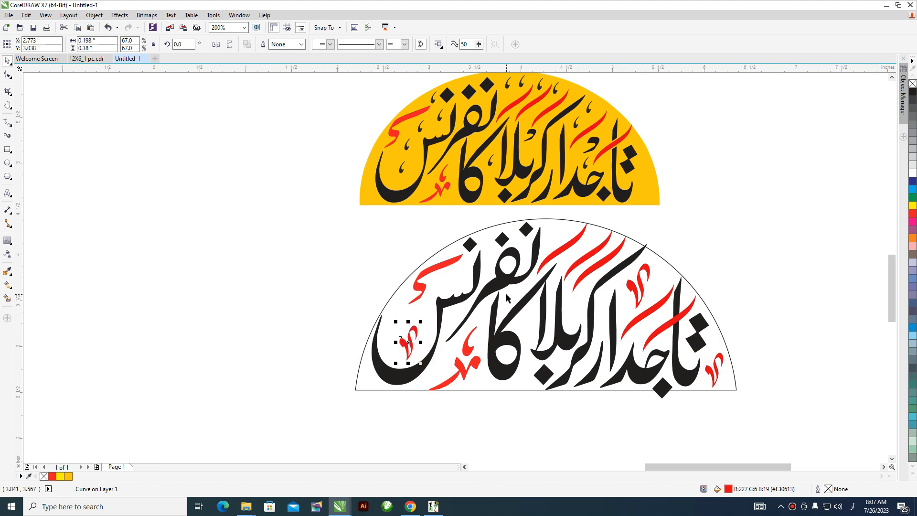
Duplicate the small red comma mark into the empty gaps around the lettering inside the dome
mouse_move(442, 179)
mouse_down()
mouse_move(410, 262)
mouse_move(404, 324)
mouse_move(455, 280)
mouse_move(512, 265)
mouse_move(556, 236)
mouse_move(660, 276)
mouse_up()
right_click(404, 325)
right_click(455, 280)
right_click(555, 237)
right_click(660, 275)
mouse_move(660, 276)
mouse_down()
mouse_move(530, 329)
mouse_move(513, 327)
mouse_move(523, 341)
mouse_up()
right_click(571, 314)
Move the diamond dot under "ج" up so it sits on the dome's base line
key(h)
scroll(570, 392, up, 1)
drag(555, 395, 570, 409)
key(space)
click(621, 415)
click(612, 392)
drag(635, 402, 618, 373)
click(613, 417)
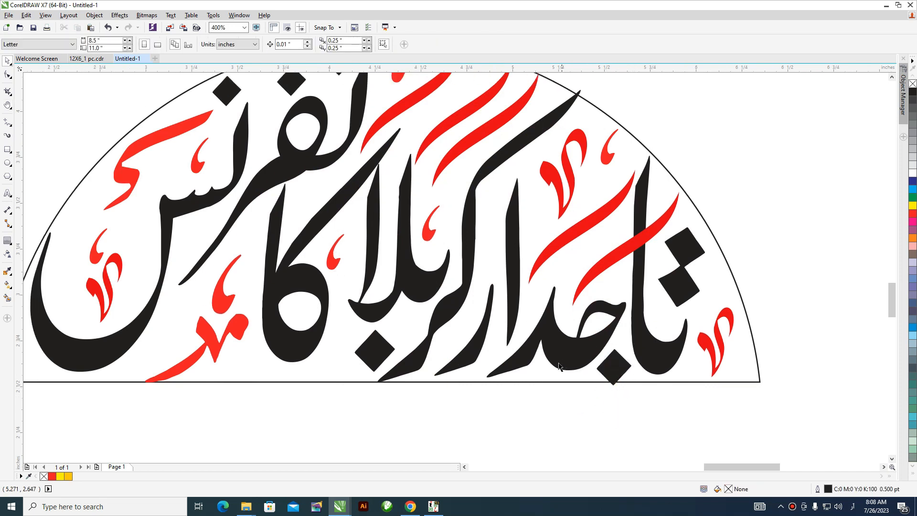
Copy the black hook-shaped mark from the reference between the red strokes over "جدا", sized about 0.182 by 0.18 inches
scroll(550, 354, down, 1)
key(h)
drag(518, 361, 574, 358)
drag(563, 317, 537, 350)
scroll(548, 212, up, 1)
drag(550, 208, 564, 301)
key(space)
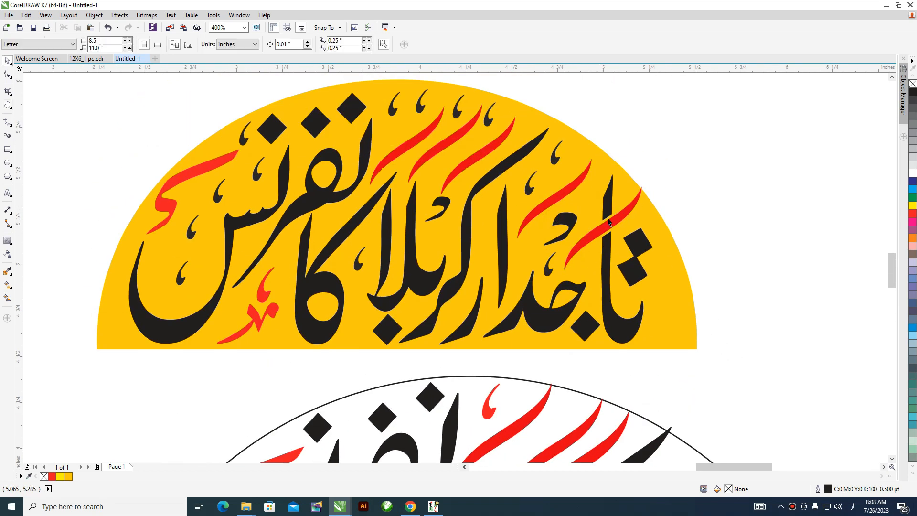
click(609, 221)
key(h)
scroll(530, 301, down, 1)
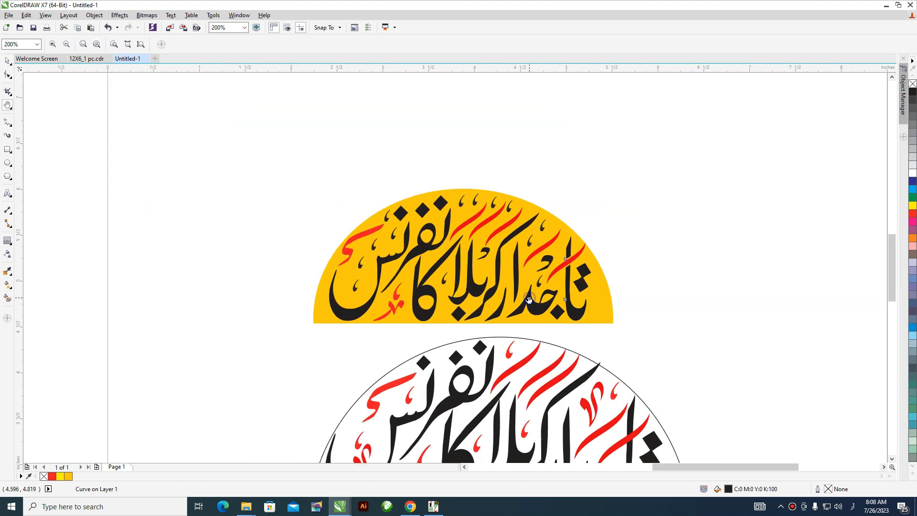
drag(539, 336, 528, 240)
drag(548, 287, 523, 257)
key(space)
click(512, 135)
drag(511, 136, 577, 323)
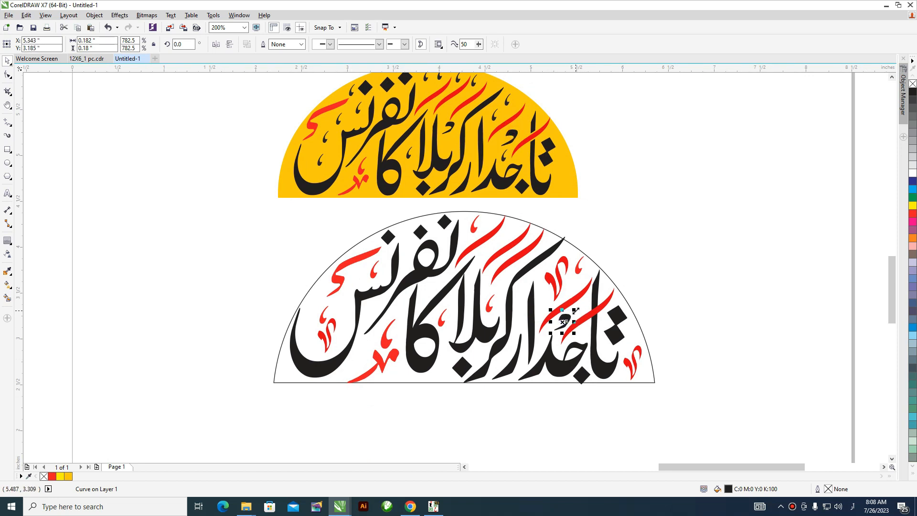
Move the red comma mark beside "بلا" outside the dome and put a copy of the hook-shaped mark there
key(h)
mouse_move(566, 320)
mouse_down()
mouse_move(587, 313)
mouse_move(598, 341)
mouse_up()
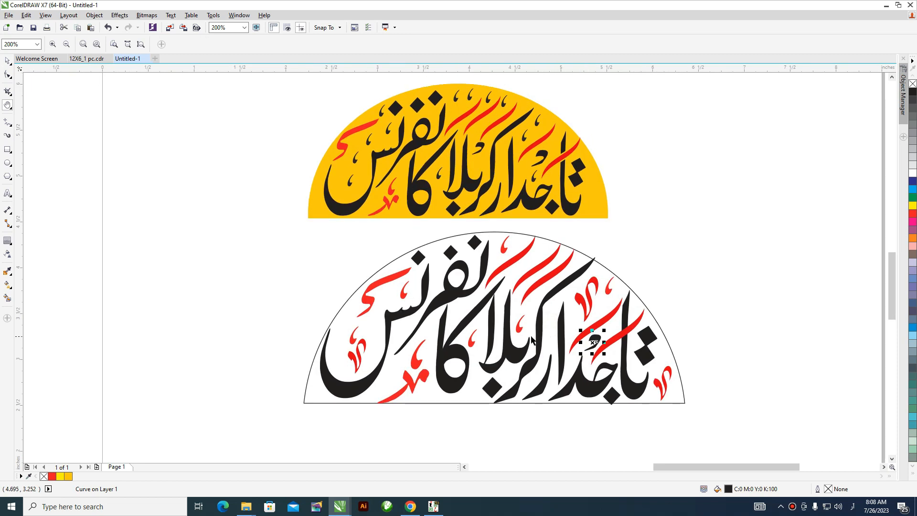
key(space)
drag(521, 328, 674, 284)
click(595, 338)
mouse_move(596, 340)
mouse_down()
mouse_move(534, 326)
mouse_move(526, 315)
mouse_up()
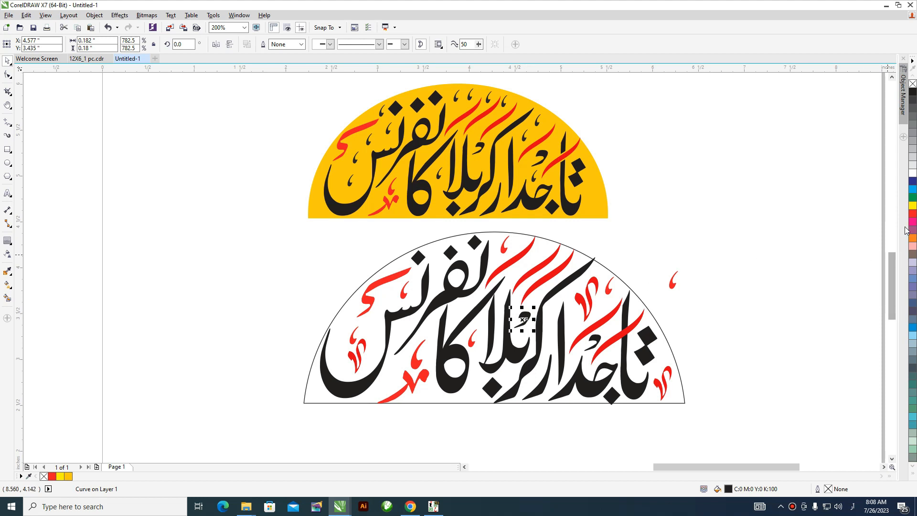
Fill both hook-shaped marks inside the dome with red
key(Delete)
click(596, 339)
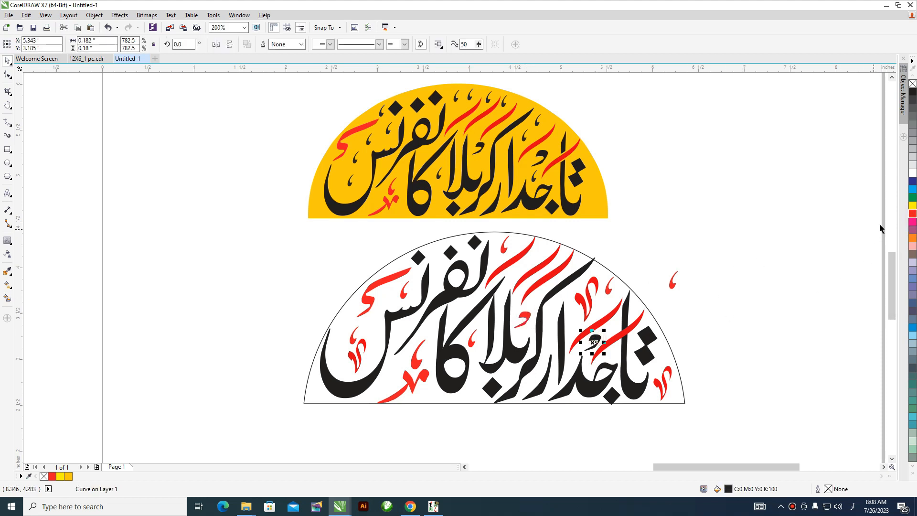
click(912, 214)
click(775, 227)
Examine how the red stroke crosses the alif of "تا" in the yellow reference
key(h)
drag(597, 330, 664, 308)
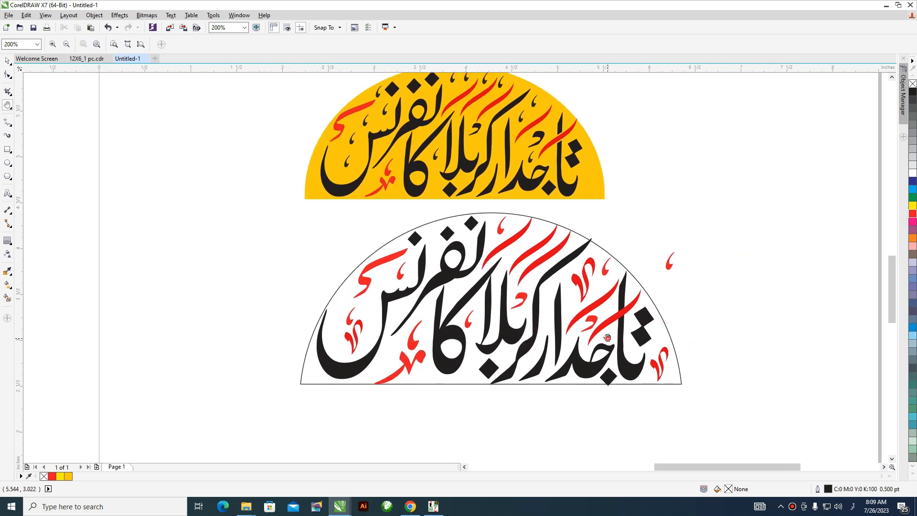
scroll(614, 332, up, 1)
scroll(616, 330, down, 1)
drag(568, 132, 574, 186)
scroll(574, 185, up, 2)
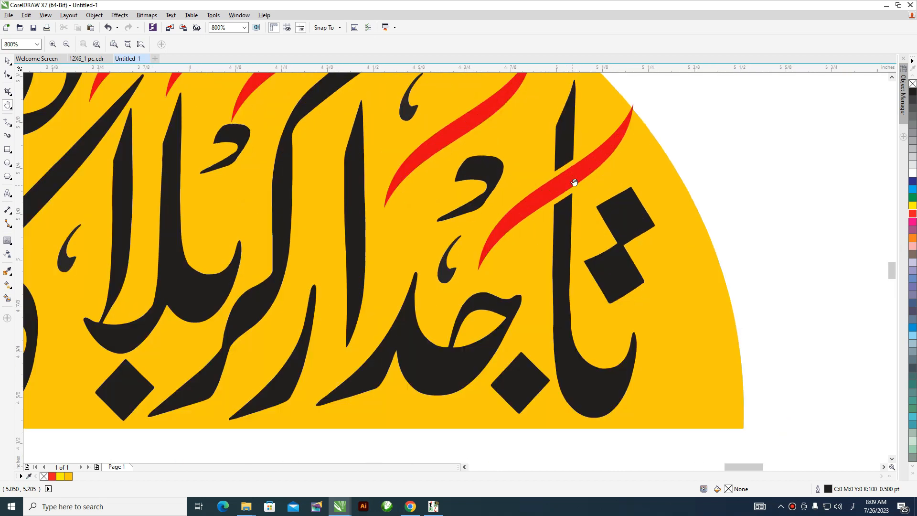
scroll(586, 340, down, 1)
drag(609, 385, 564, 152)
drag(608, 448, 582, 312)
scroll(582, 309, down, 1)
Add a one-step 0.021-inch outside contour to the red stroke crossing "تا" and break the contour apart
key(space)
click(605, 298)
key(space)
scroll(605, 298, up, 1)
key(space)
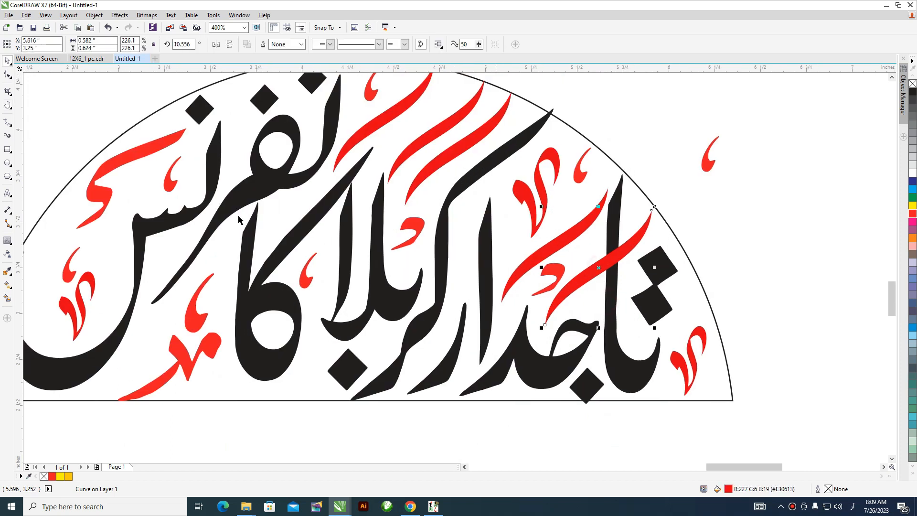
click(7, 240)
drag(579, 281, 541, 280)
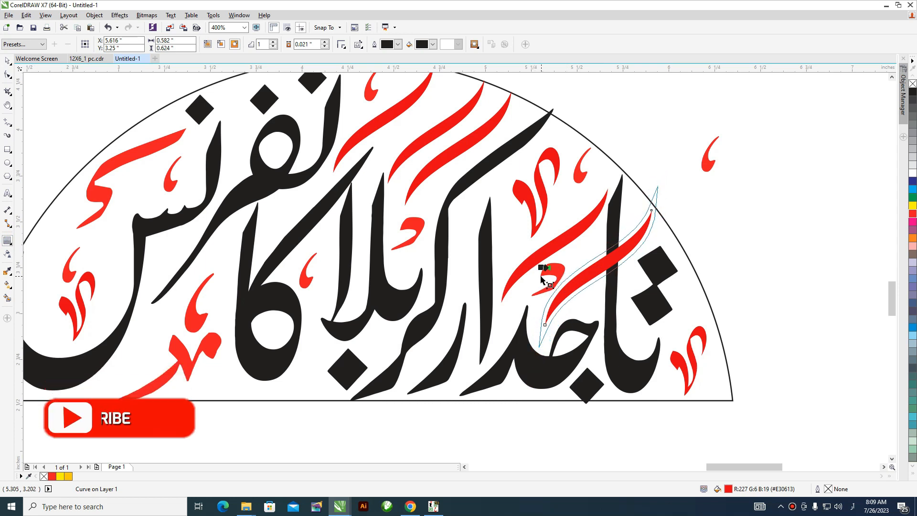
key(space)
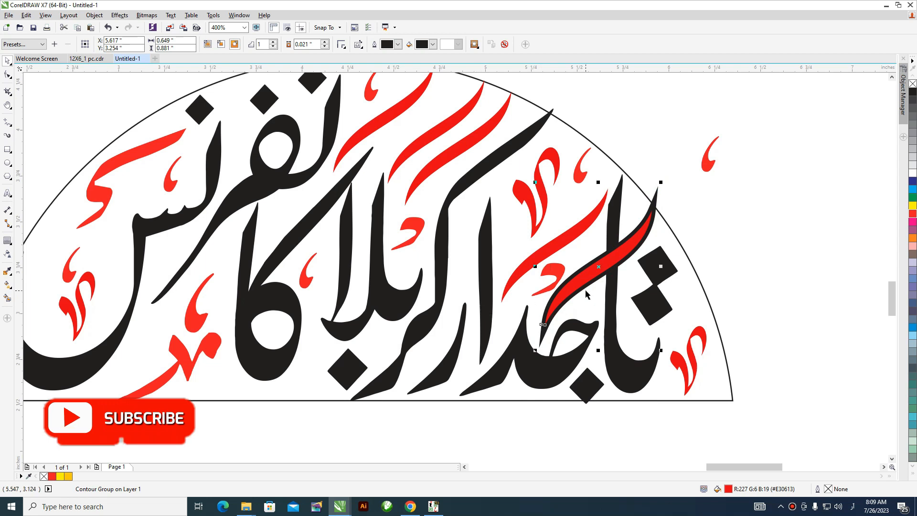
key(ctrl+k)
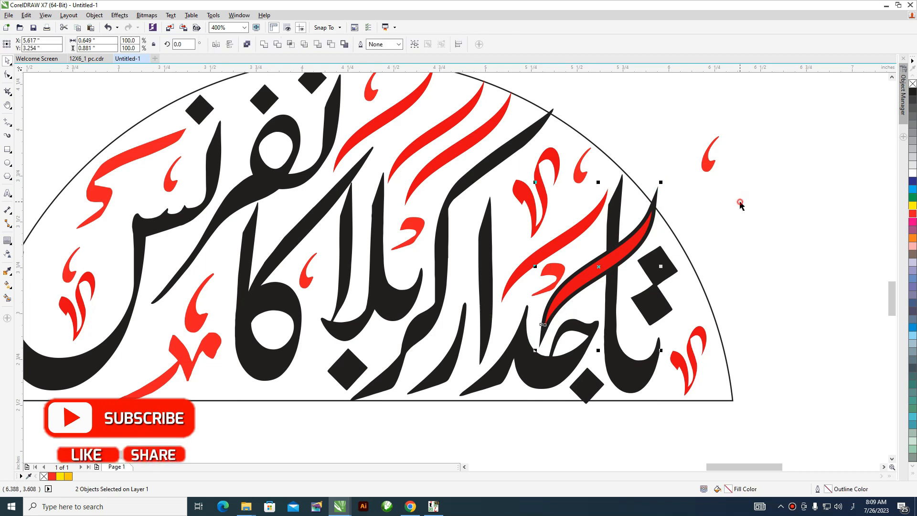
Trim "تا" with the separated contour shape to leave a gap around the red stroke, and delete the contour shape
click(737, 199)
click(659, 197)
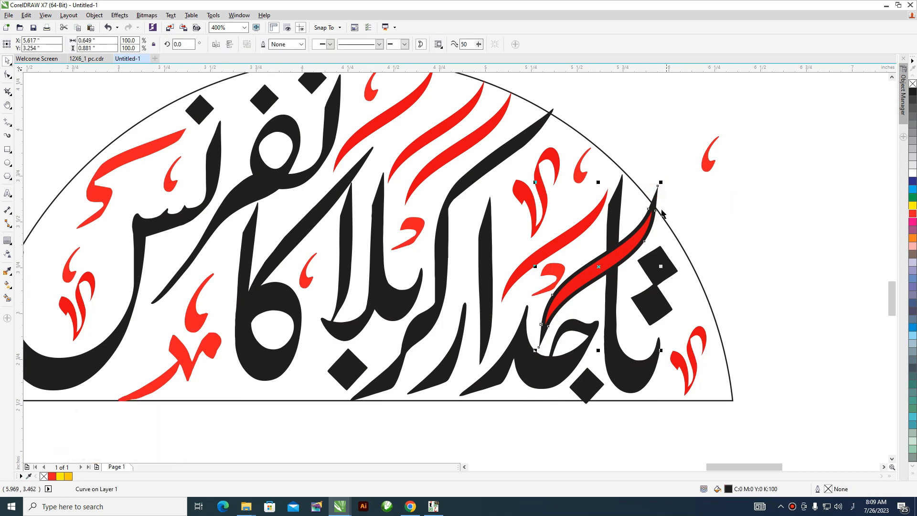
shift+click(618, 198)
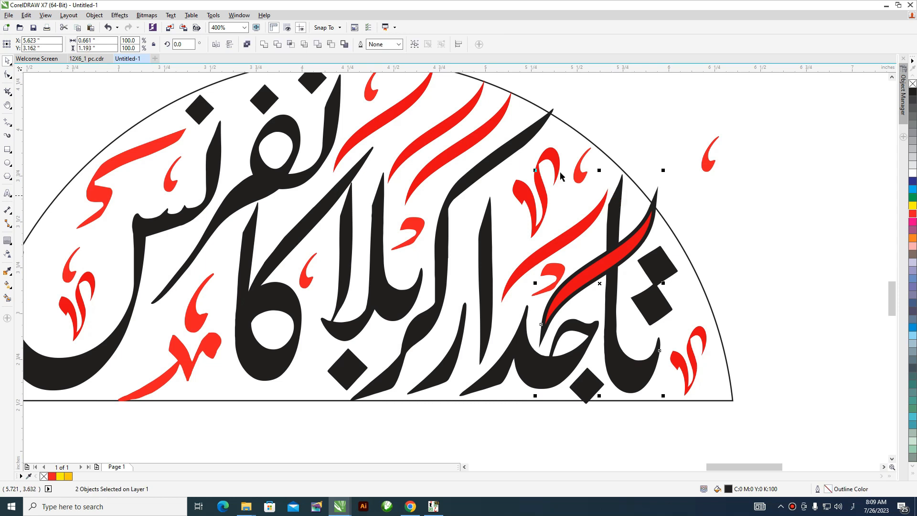
click(278, 45)
click(758, 236)
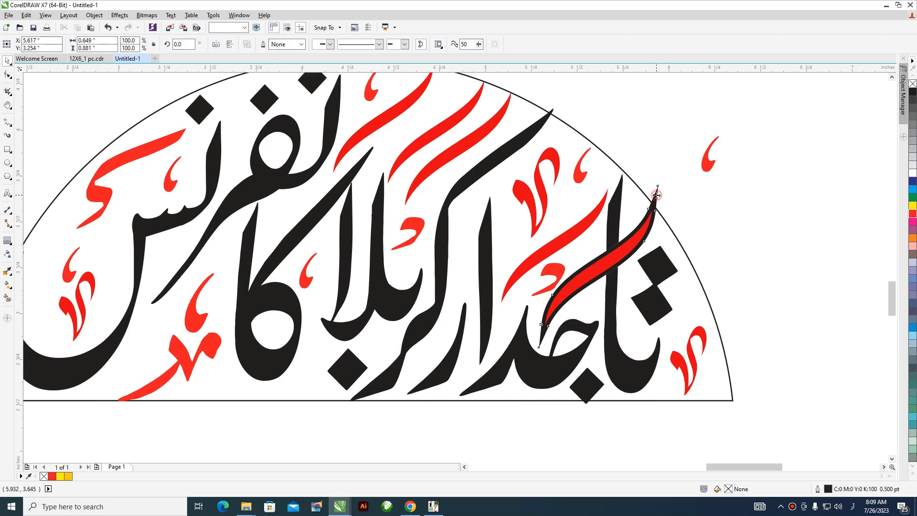
click(657, 198)
key(Delete)
click(714, 223)
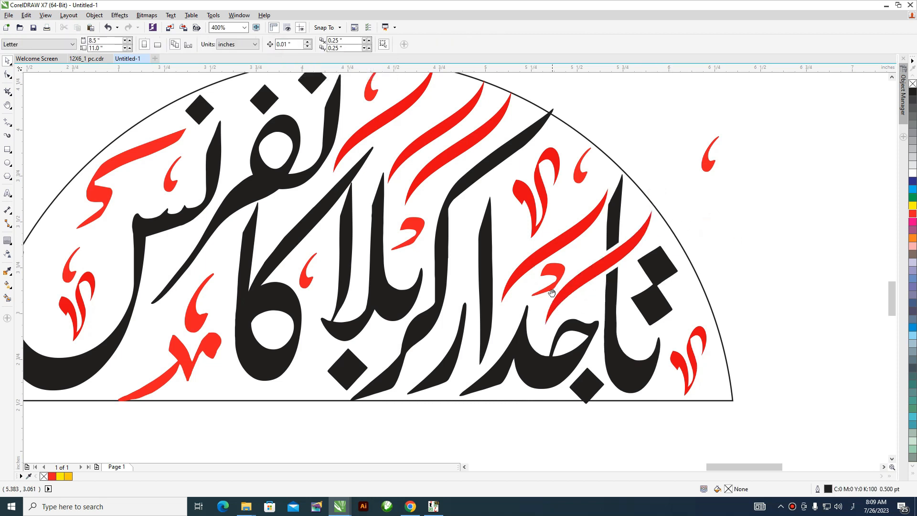
key(h)
scroll(552, 292, down, 1)
drag(537, 319, 632, 322)
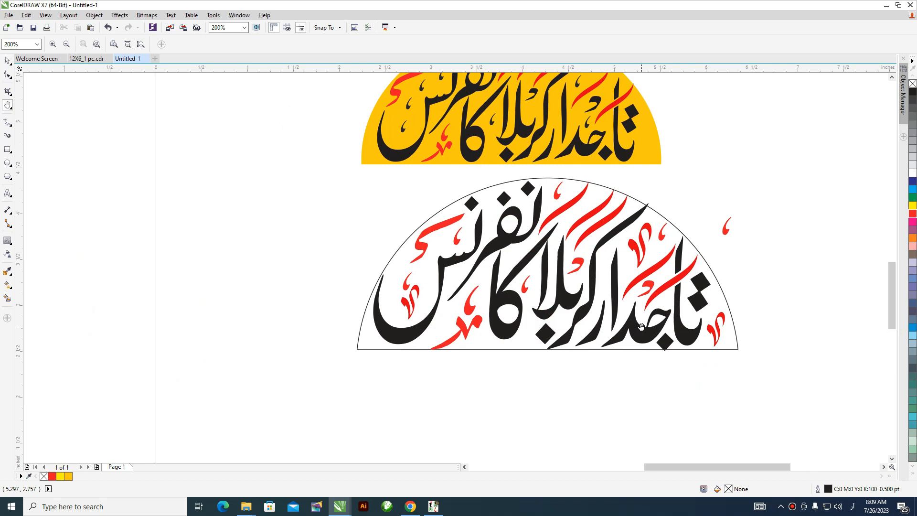
drag(611, 334, 585, 349)
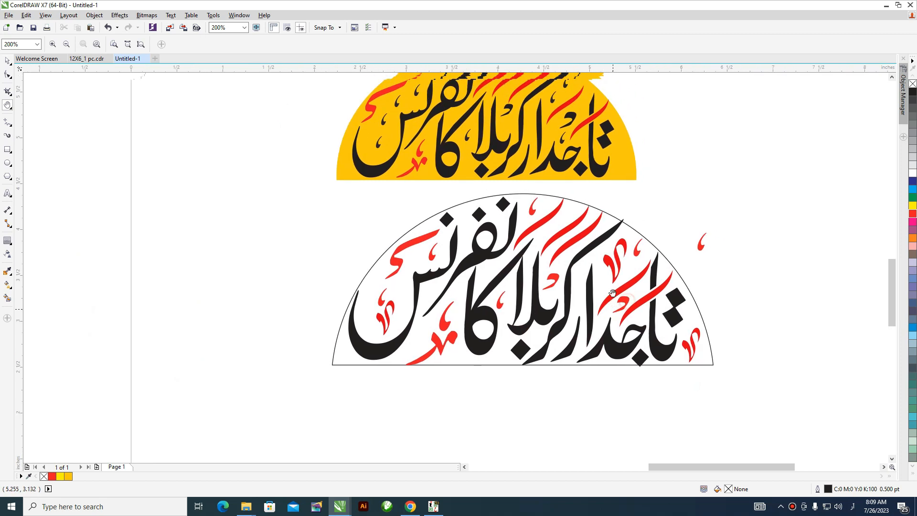
key(space)
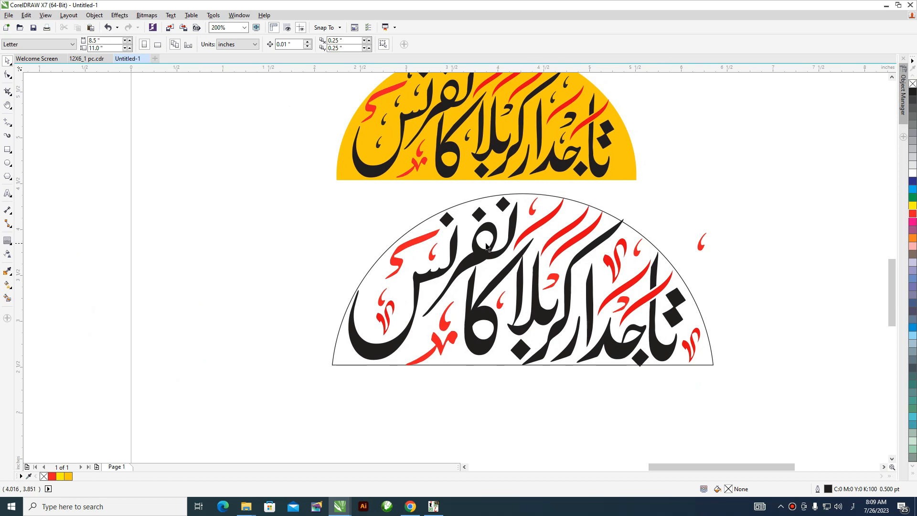
Delete the stray red mark lying outside the half-circle outline
click(701, 245)
key(Delete)
Sample the yellow of the reference dome with the Color Eyedropper and fill the new half-circle with it
scroll(479, 358, down, 1)
scroll(407, 296, up, 1)
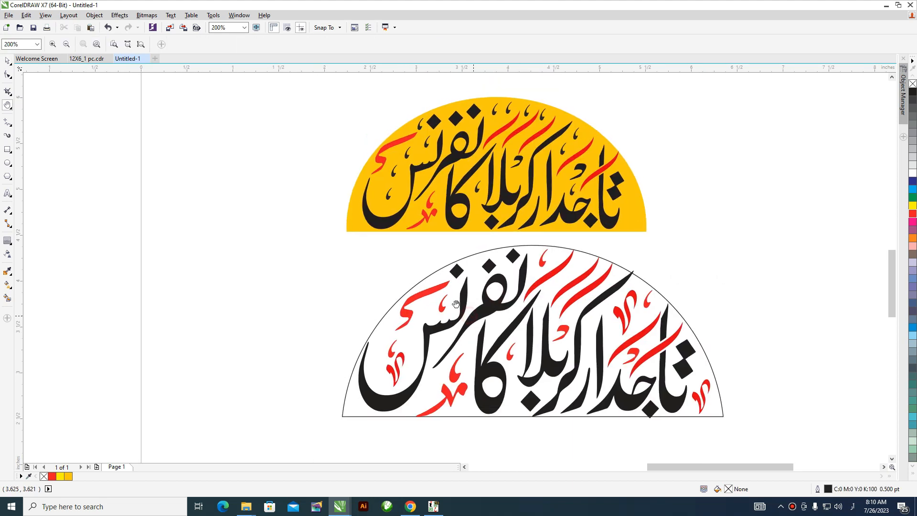
click(358, 211)
click(7, 271)
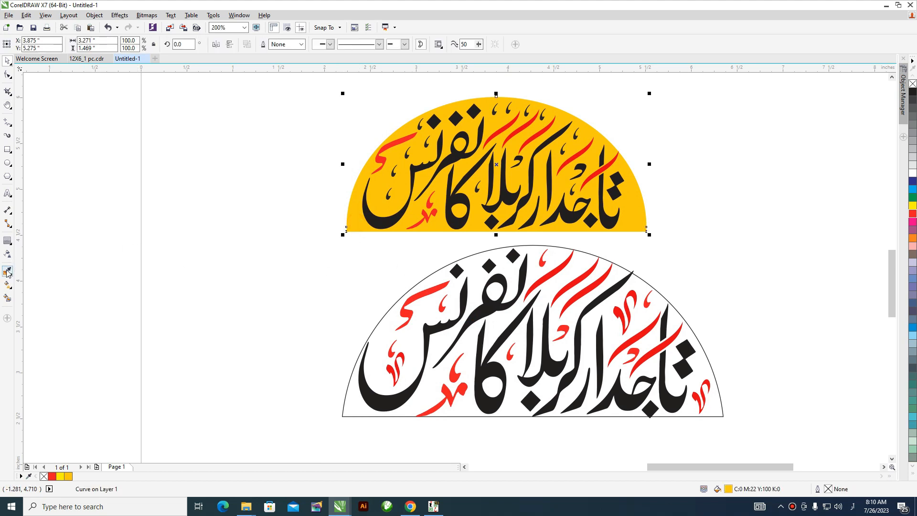
click(357, 225)
click(383, 316)
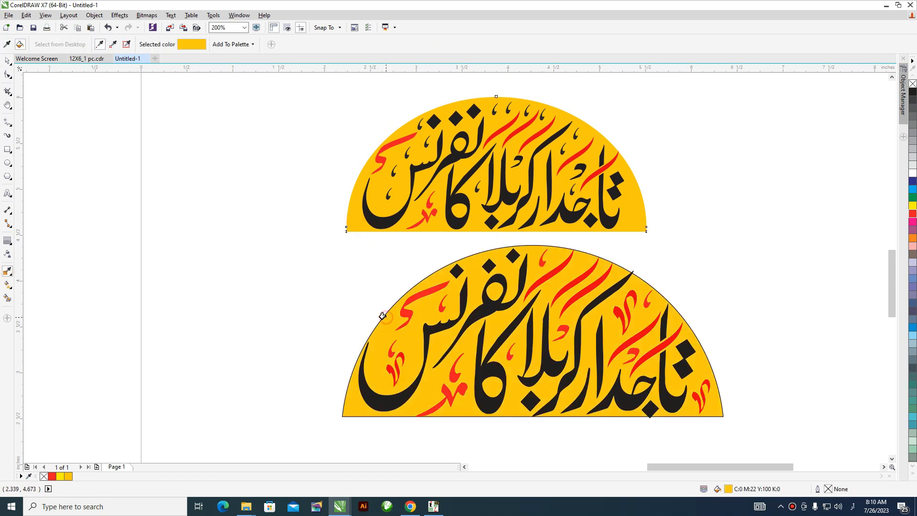
click(7, 60)
click(222, 246)
Move the whole new dome with its lettering slightly down, away from the reference dome
scroll(503, 308, down, 1)
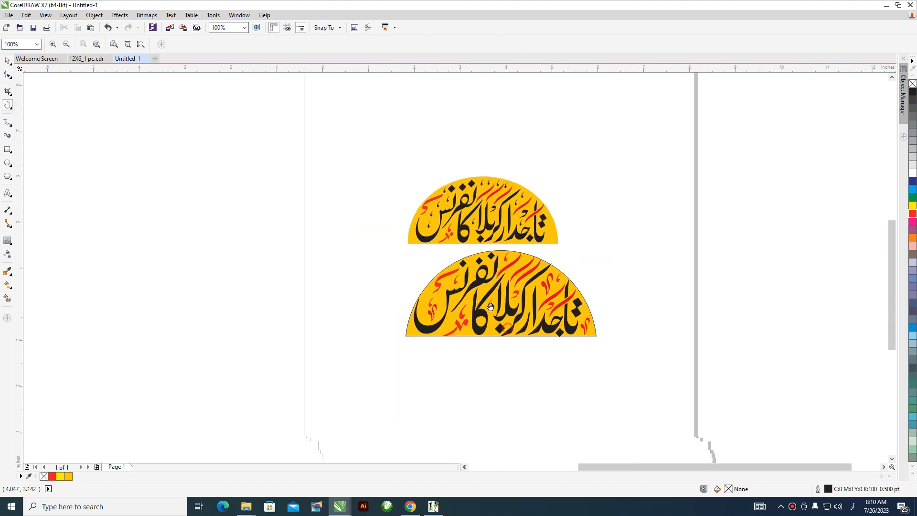
drag(629, 371, 369, 248)
drag(501, 267, 499, 280)
click(597, 249)
Remove the black outline from the new yellow half-circle and deselect it
key(h)
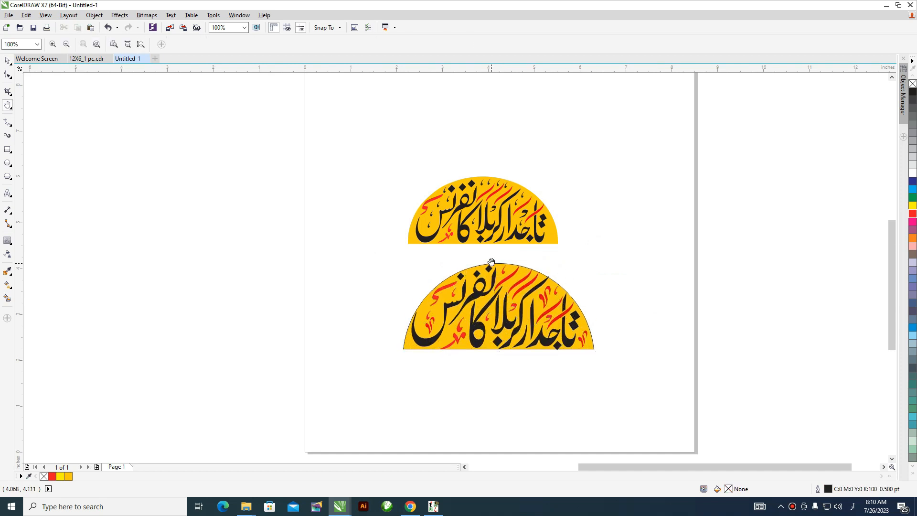
scroll(497, 262, up, 1)
key(space)
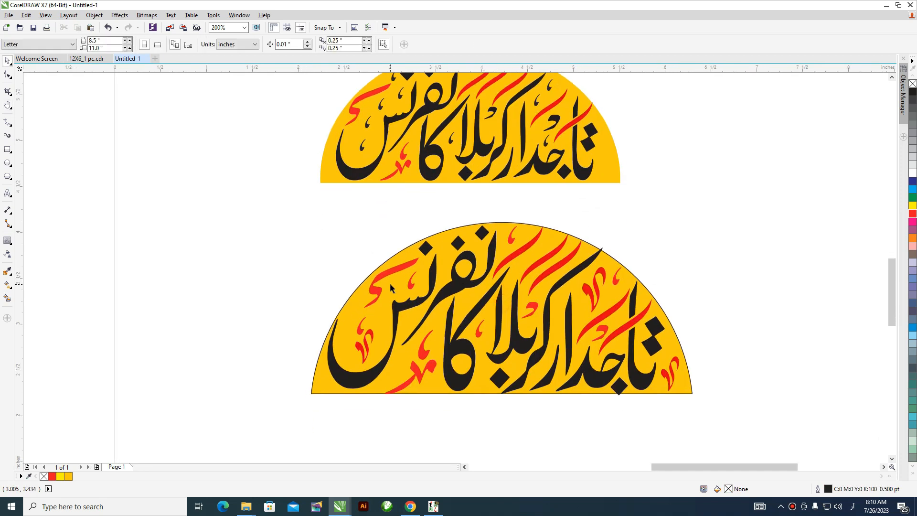
click(389, 283)
click(700, 209)
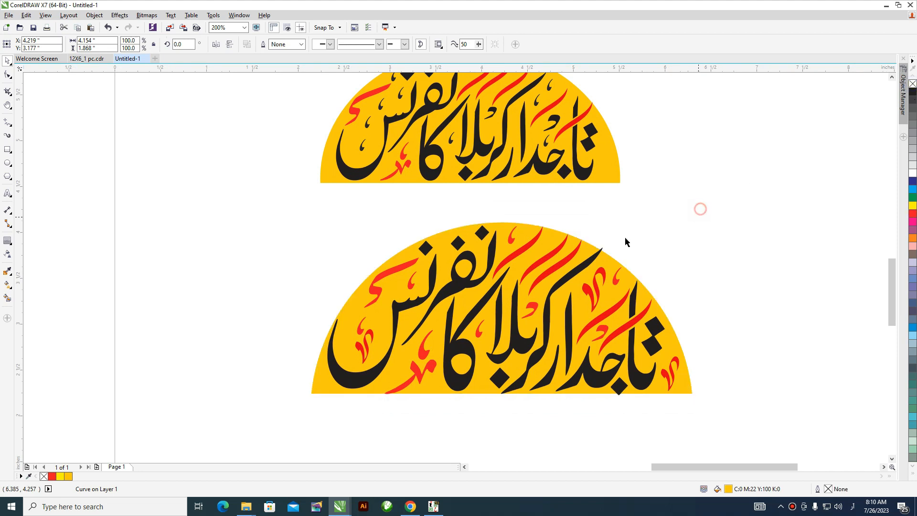
scroll(514, 337, down, 2)
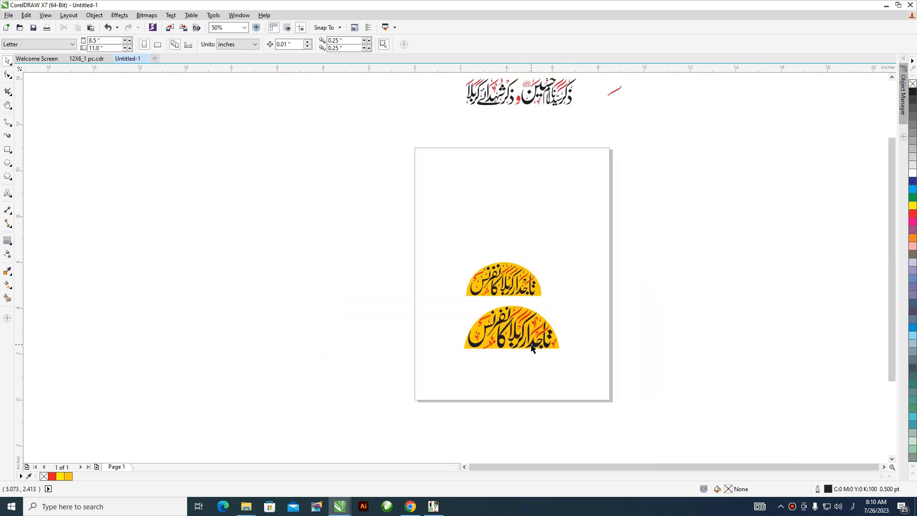